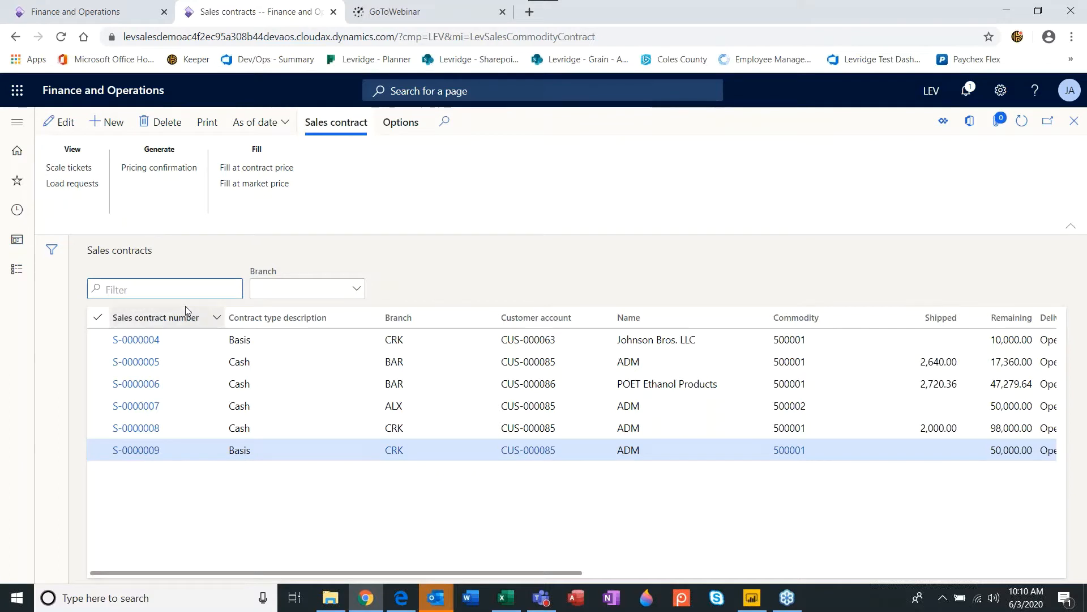
# Step: Start a new sales contract for branch CRK, keeping the filled-in market zone and choosing contract type SC-Cash-CRK
pyautogui.click(115, 123)
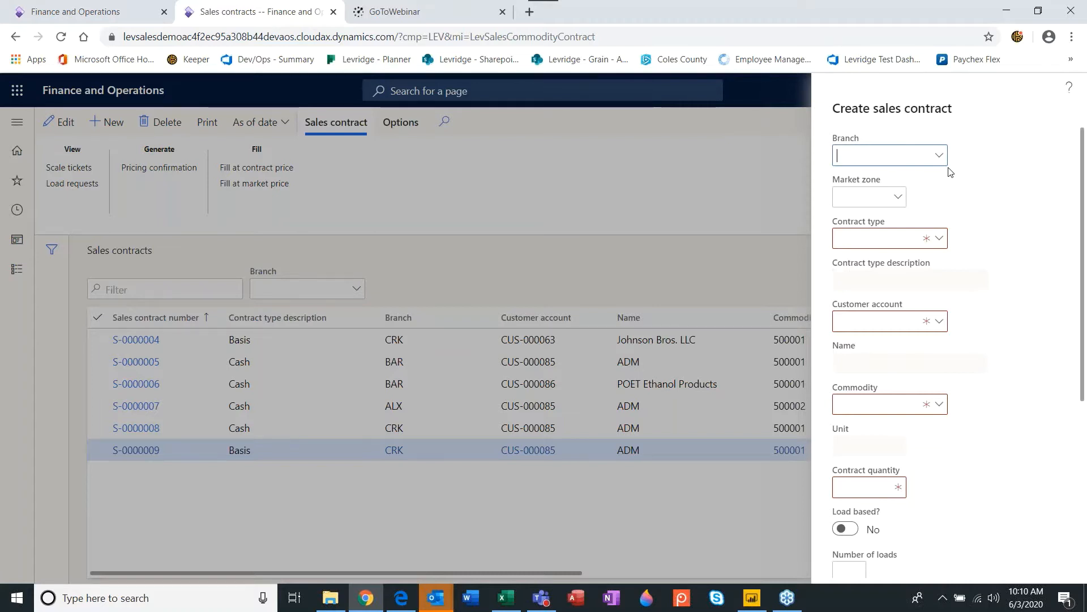
pyautogui.write('crk')
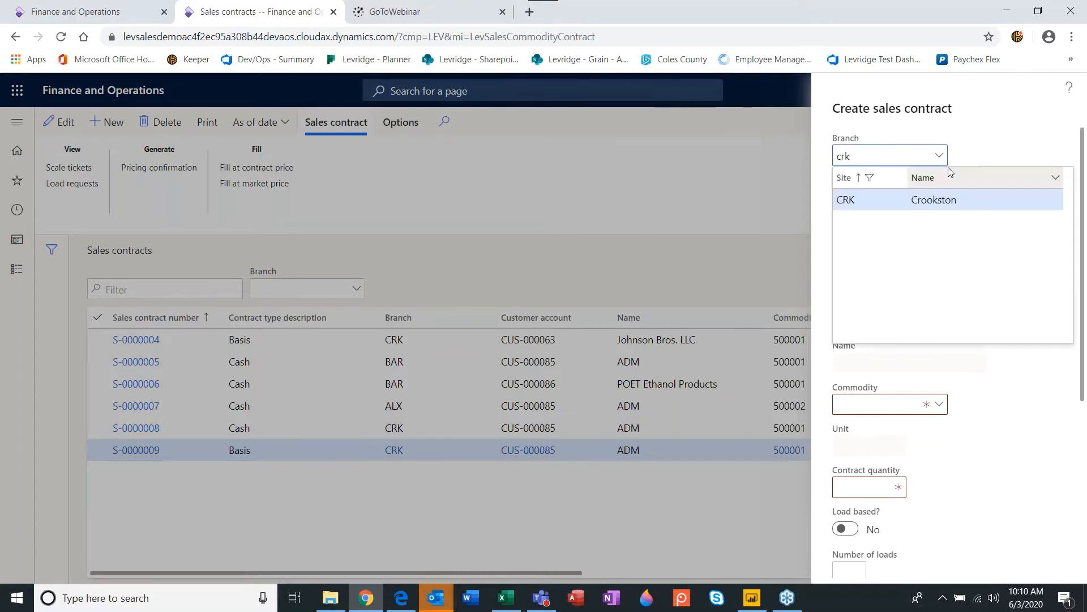
pyautogui.press('Tab')
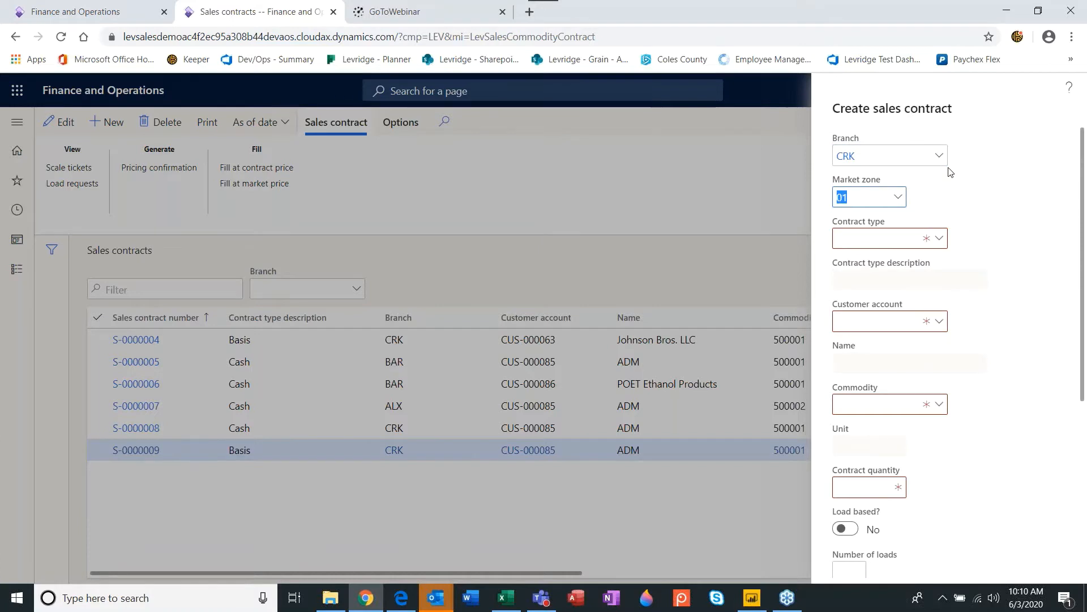
pyautogui.press('Tab')
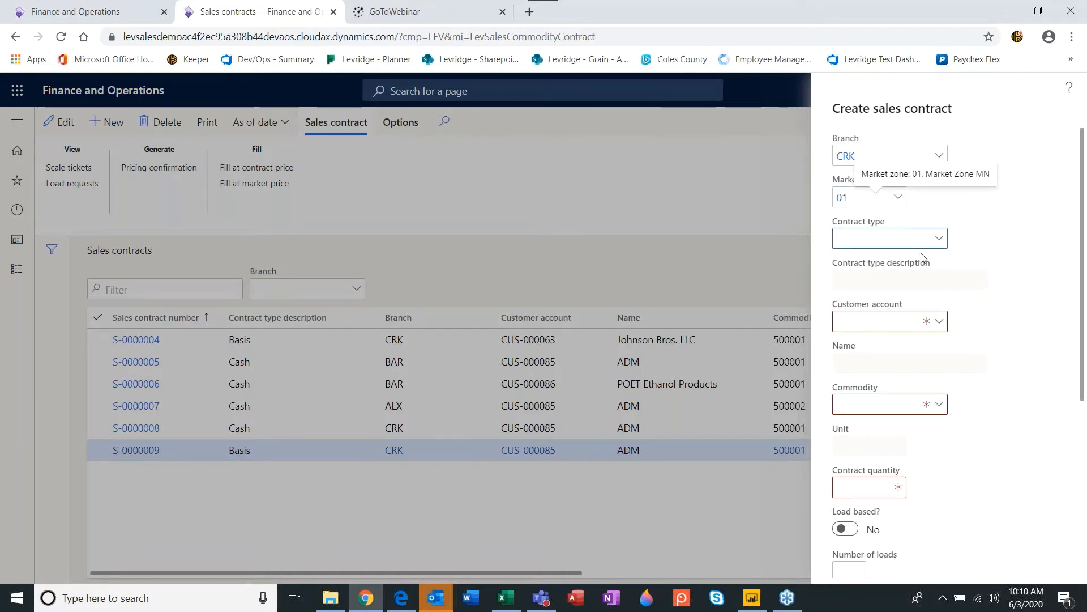
pyautogui.click(939, 238)
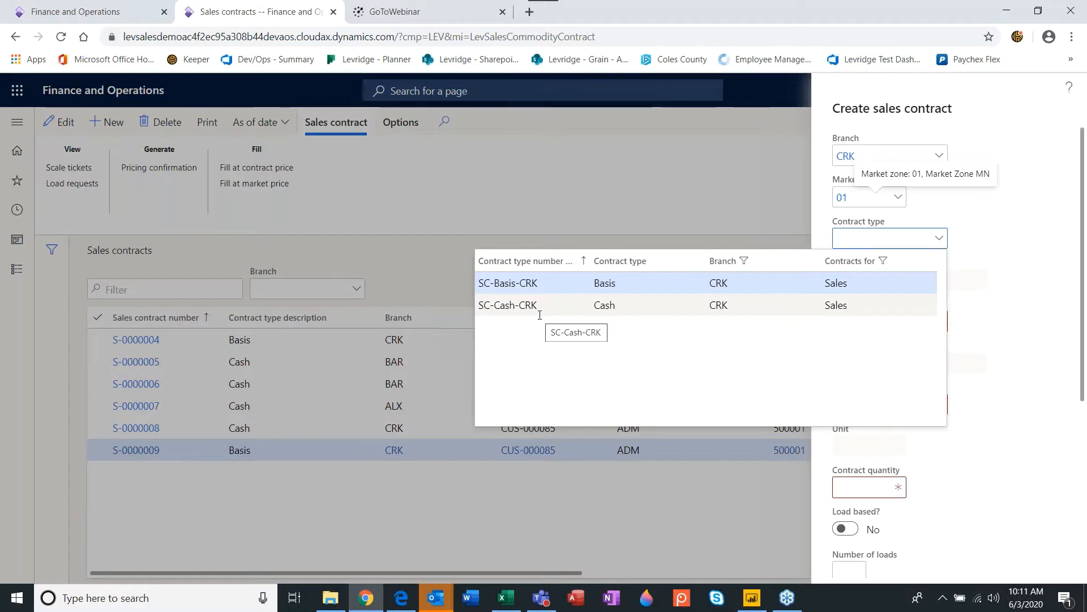
pyautogui.click(512, 306)
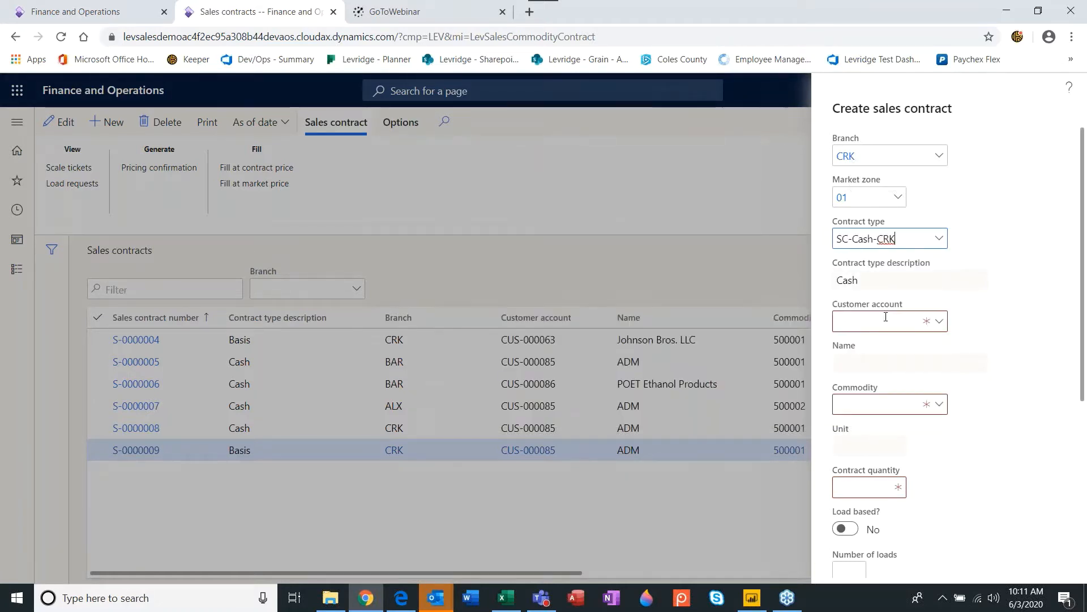
pyautogui.press('Tab')
# Step: Set the new contract's customer account to ADM and its commodity to 500001
pyautogui.click(885, 316)
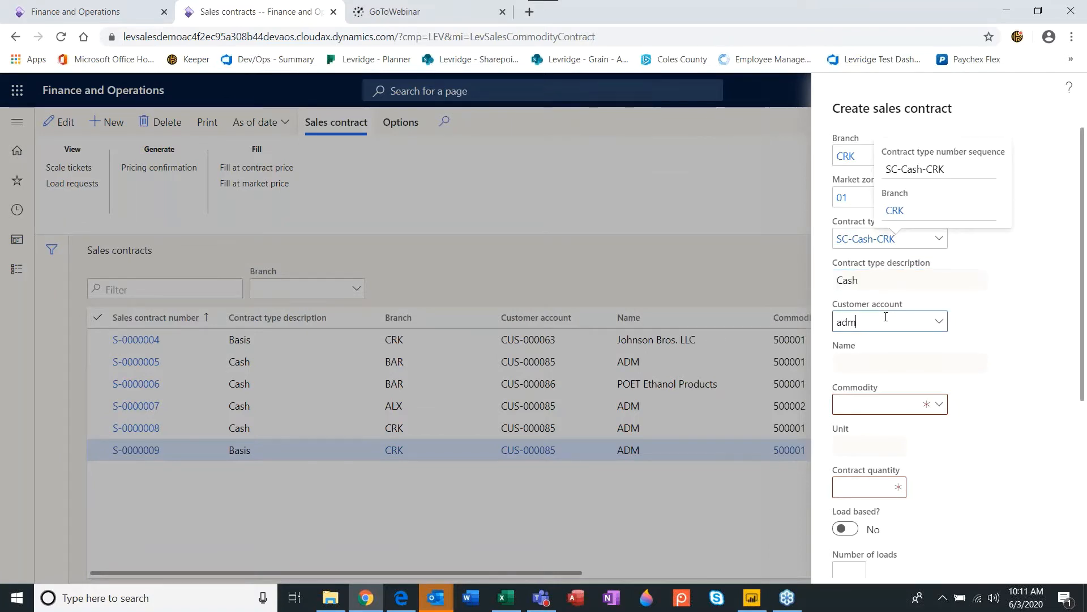
pyautogui.write('adm')
pyautogui.press('Tab')
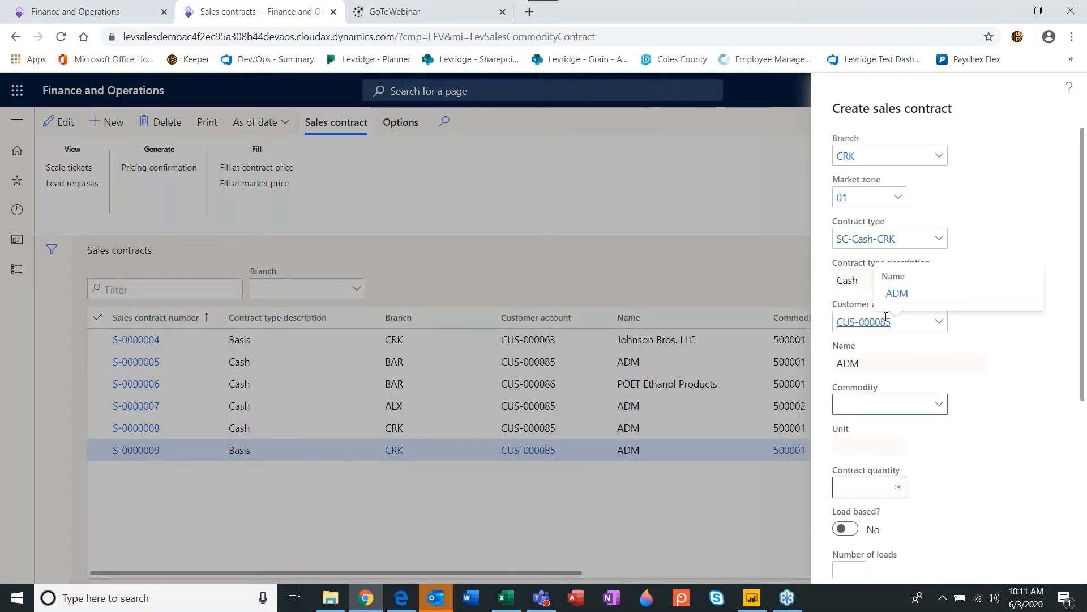
pyautogui.write('500')
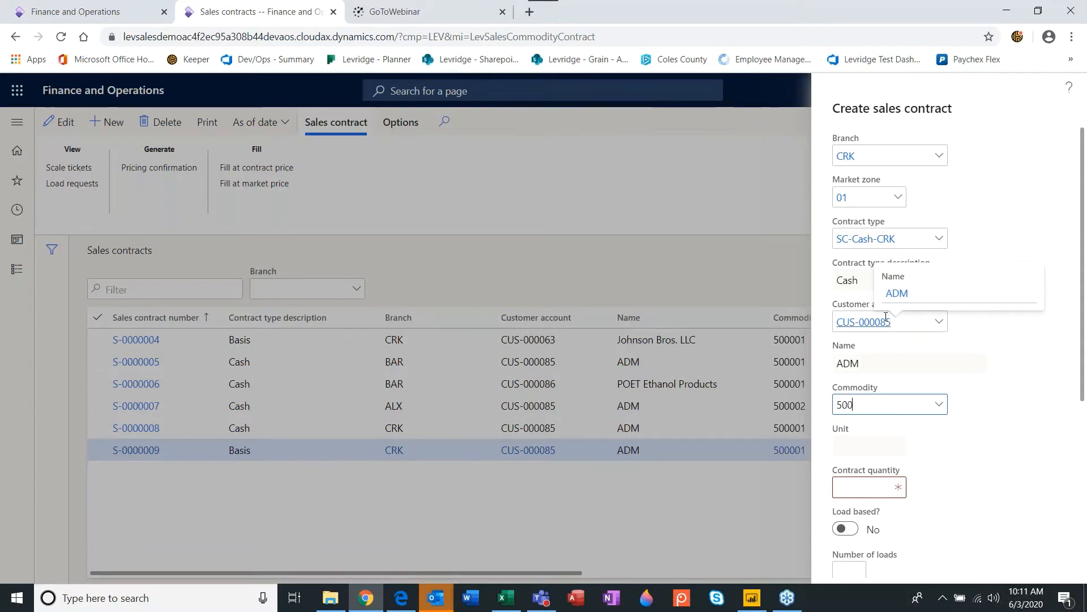
pyautogui.write('001')
pyautogui.press('Tab')
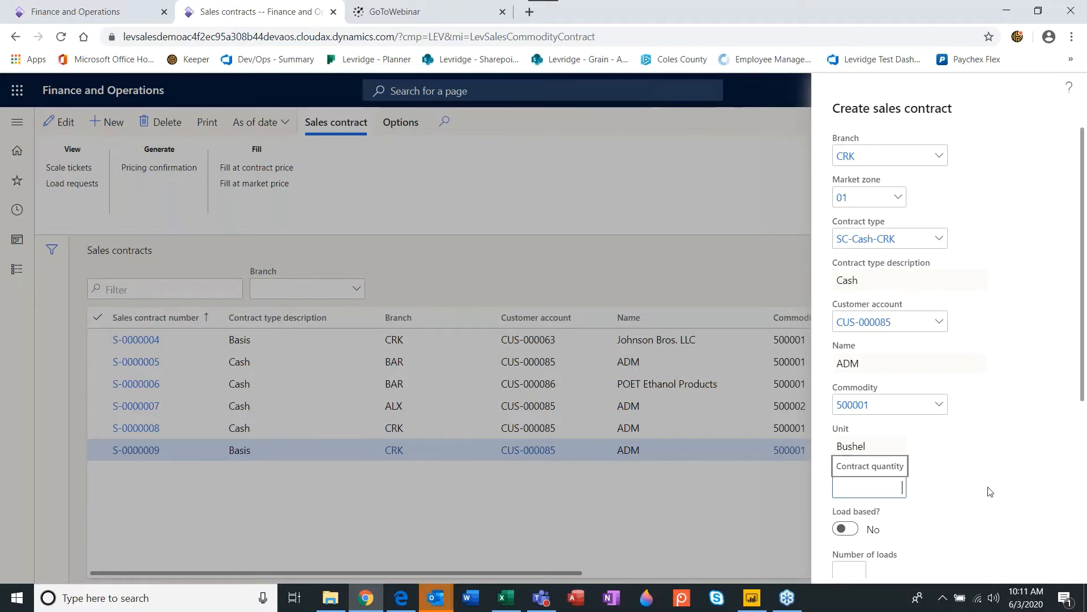
# Step: Enter a contract quantity of 75,000 bushels
pyautogui.write('75')
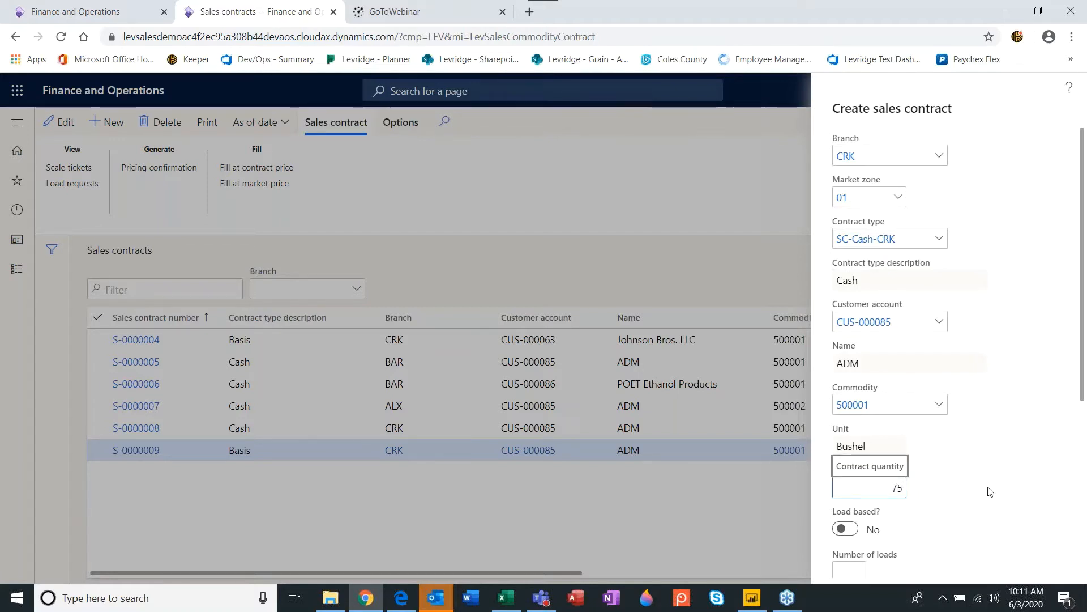
pyautogui.write('000.00')
pyautogui.press('Tab')
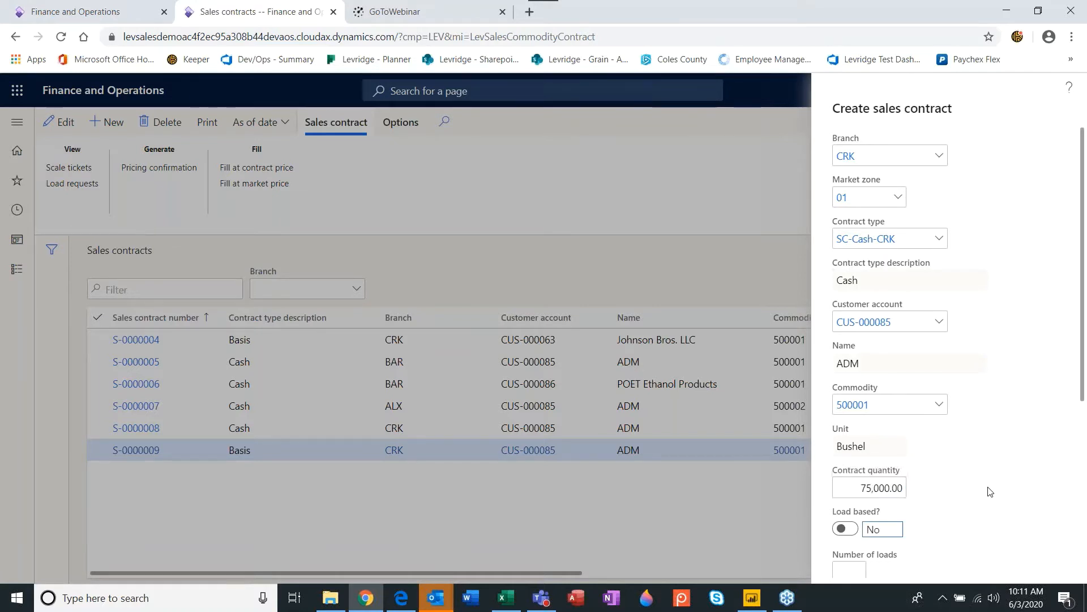
# Step: Make the contract load based, enter 75 as the number of loads, and switch the load-based option off again
pyautogui.scroll(-4, 994, 510)
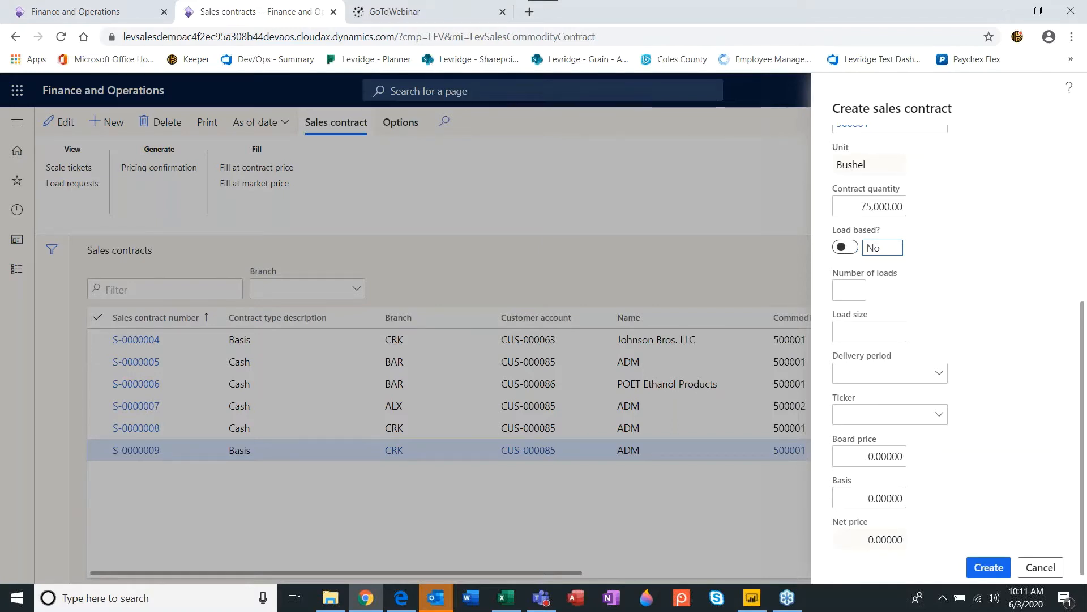
pyautogui.click(843, 247)
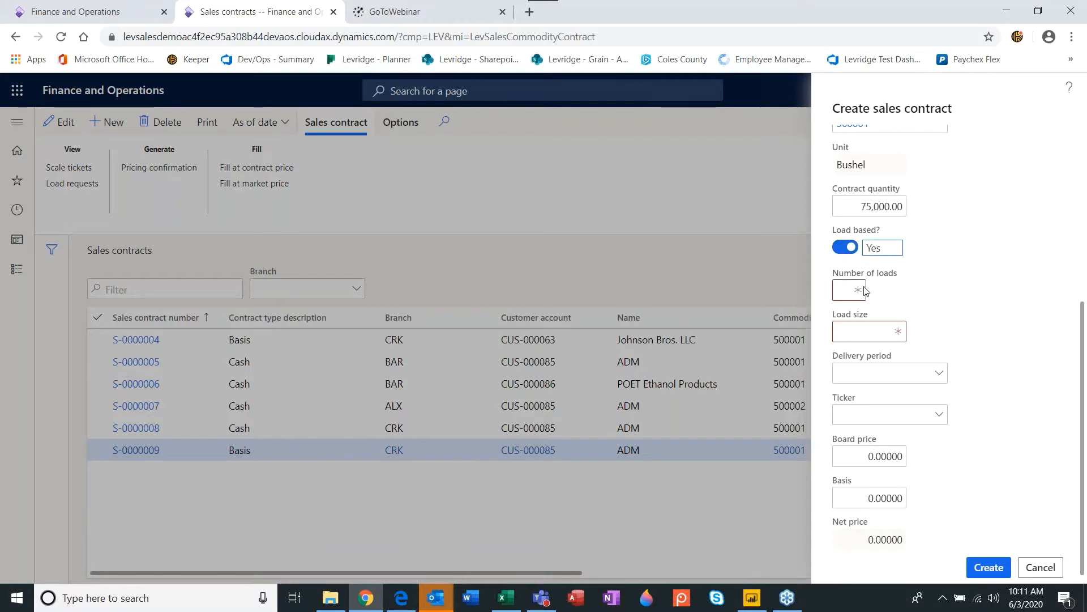
pyautogui.click(843, 290)
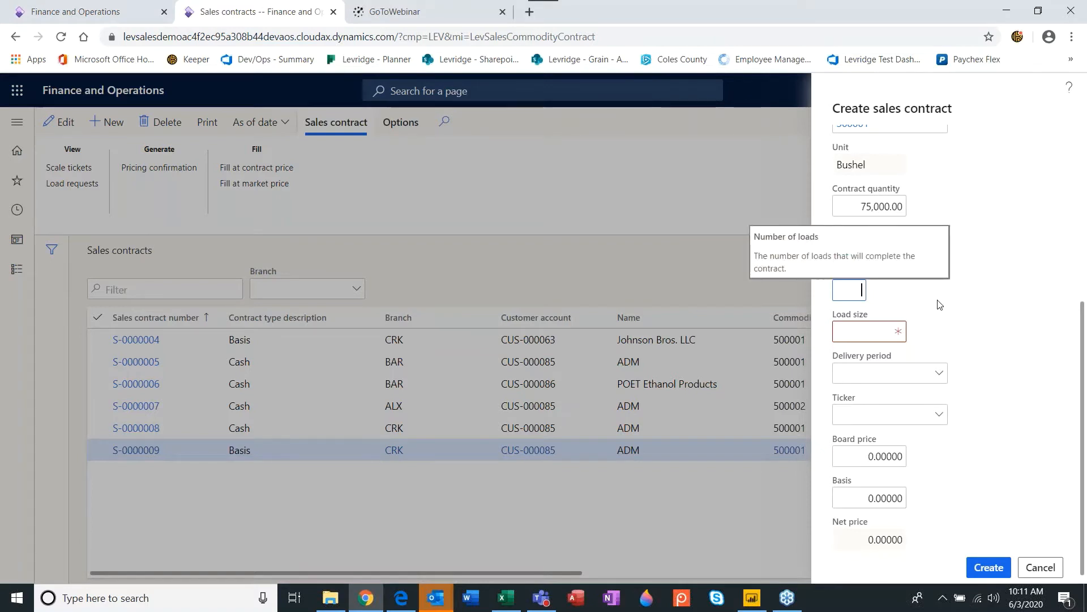
pyautogui.write('75')
pyautogui.press('Tab')
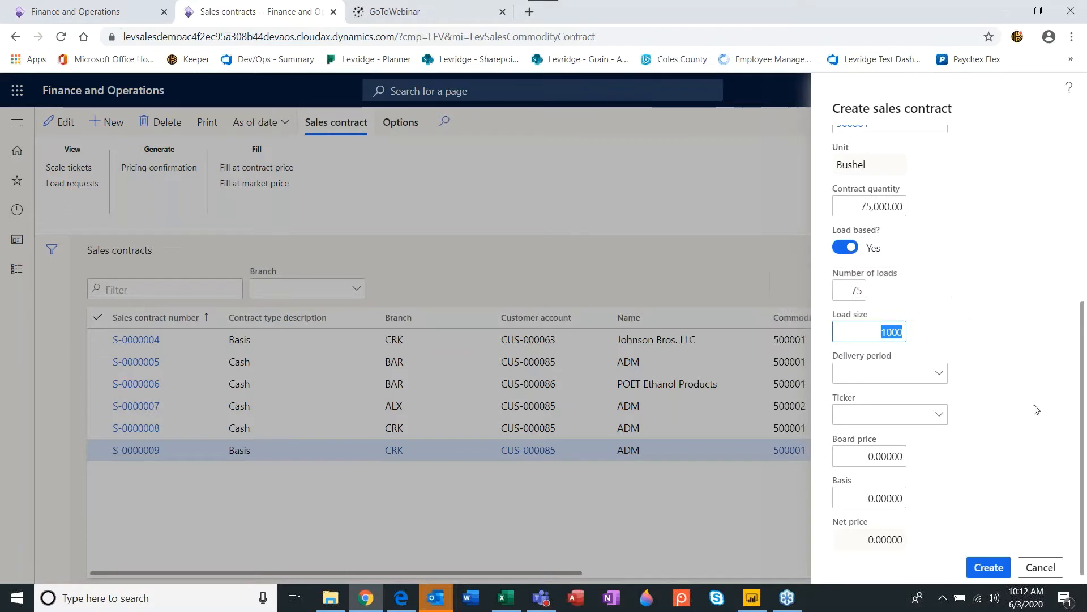
pyautogui.click(845, 247)
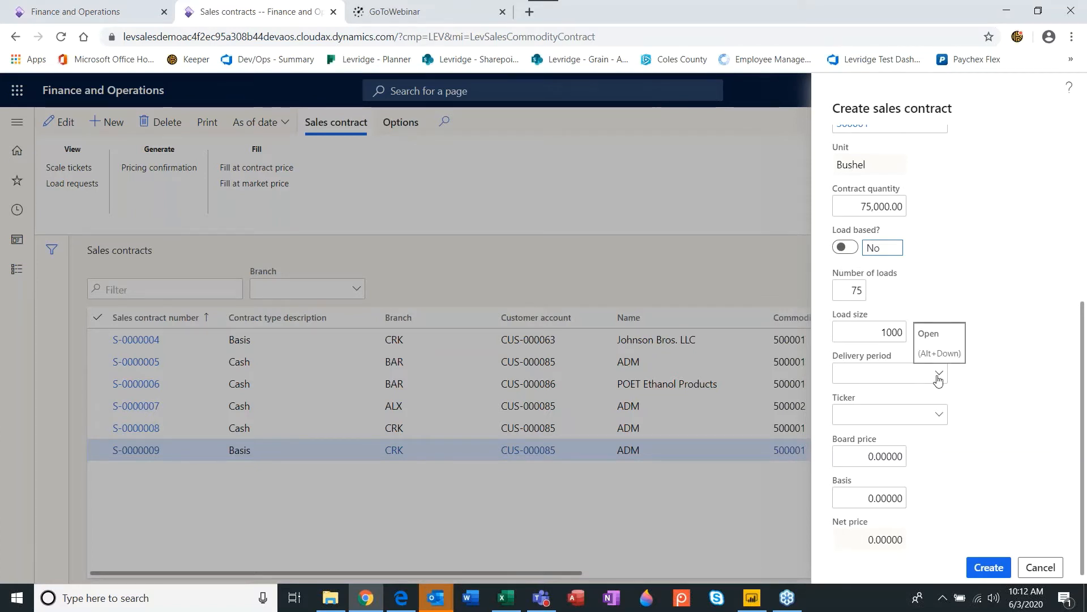
# Step: Set the contract's delivery period to 2006 (June 2020) and its ticker to CN20
pyautogui.click(882, 374)
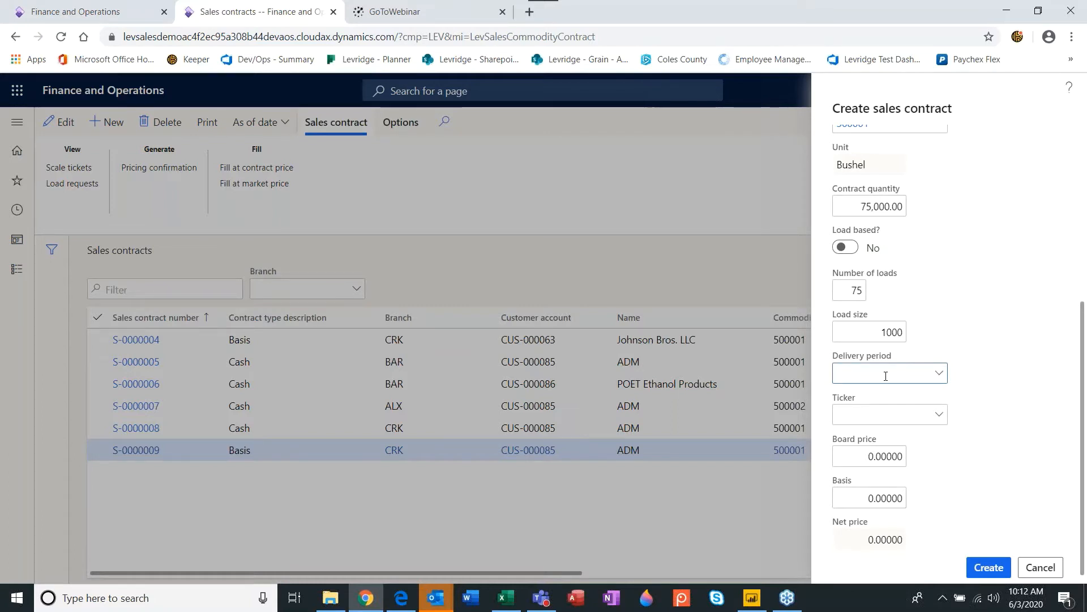
pyautogui.write('200')
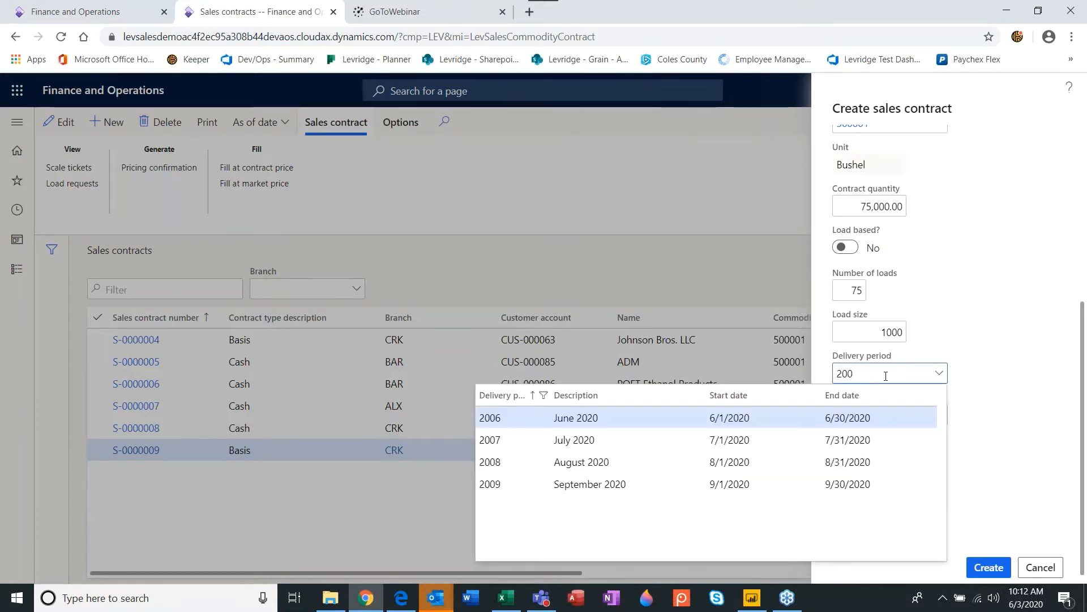
pyautogui.write('6')
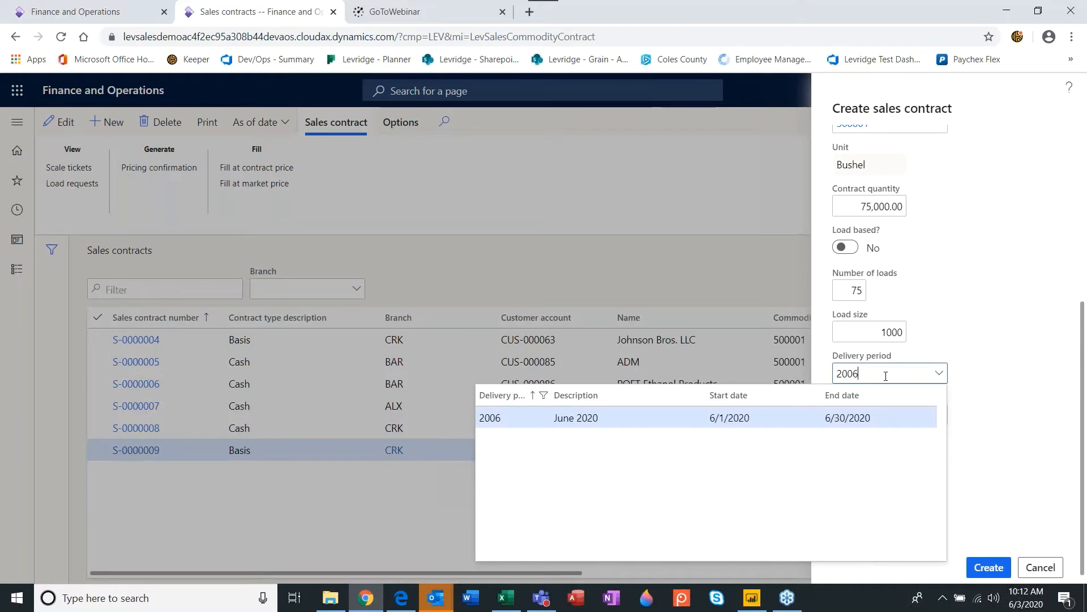
pyautogui.press('Tab')
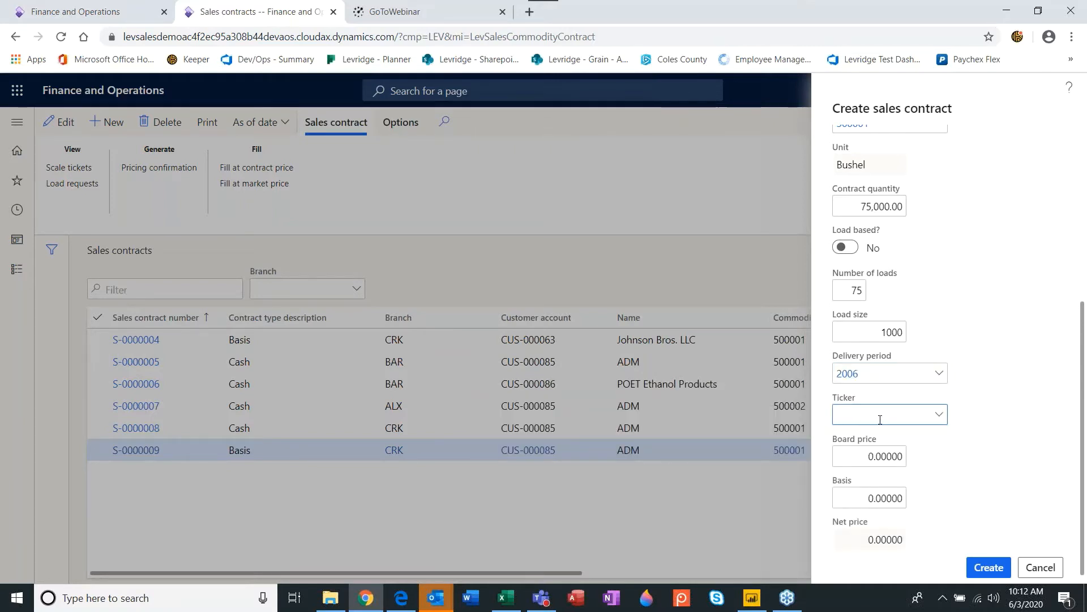
pyautogui.write('cn20')
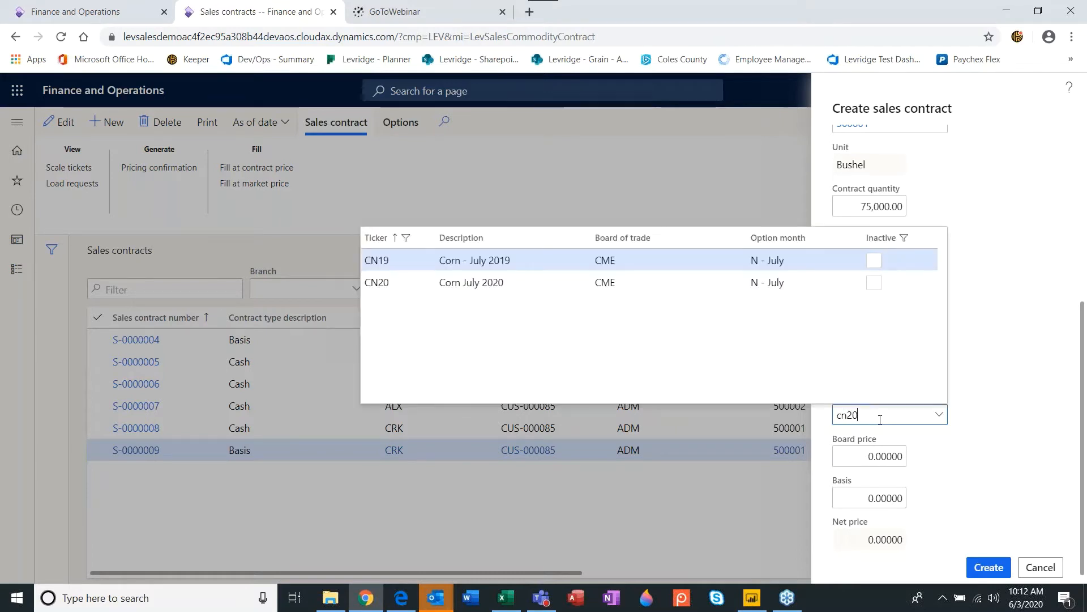
pyautogui.press('Tab')
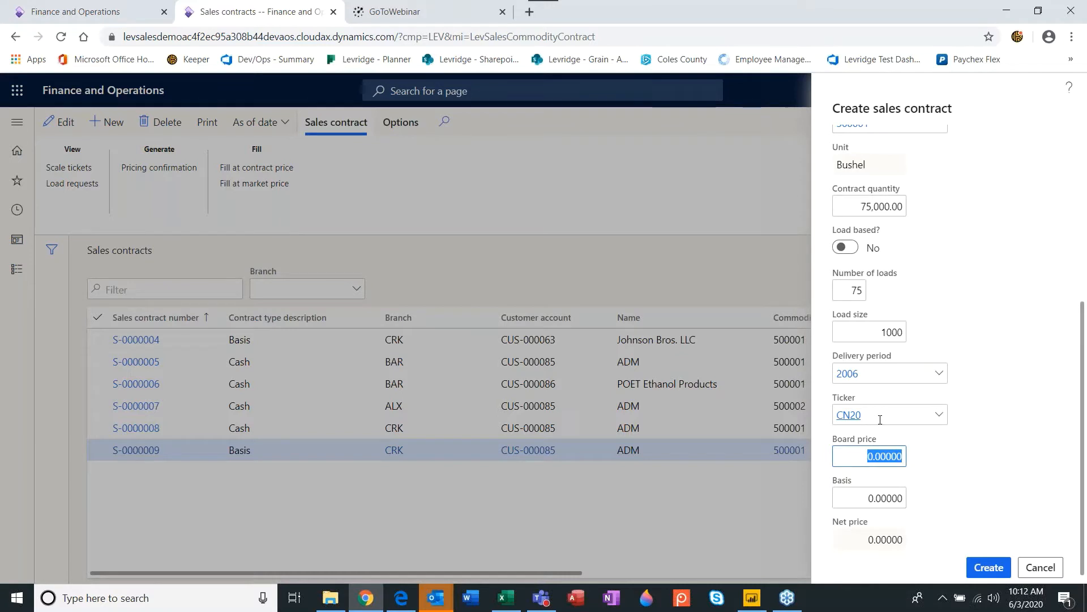
# Step: Price the contract with a board price of 3.2975 and a basis of -0.1525
pyautogui.write('3.2975')
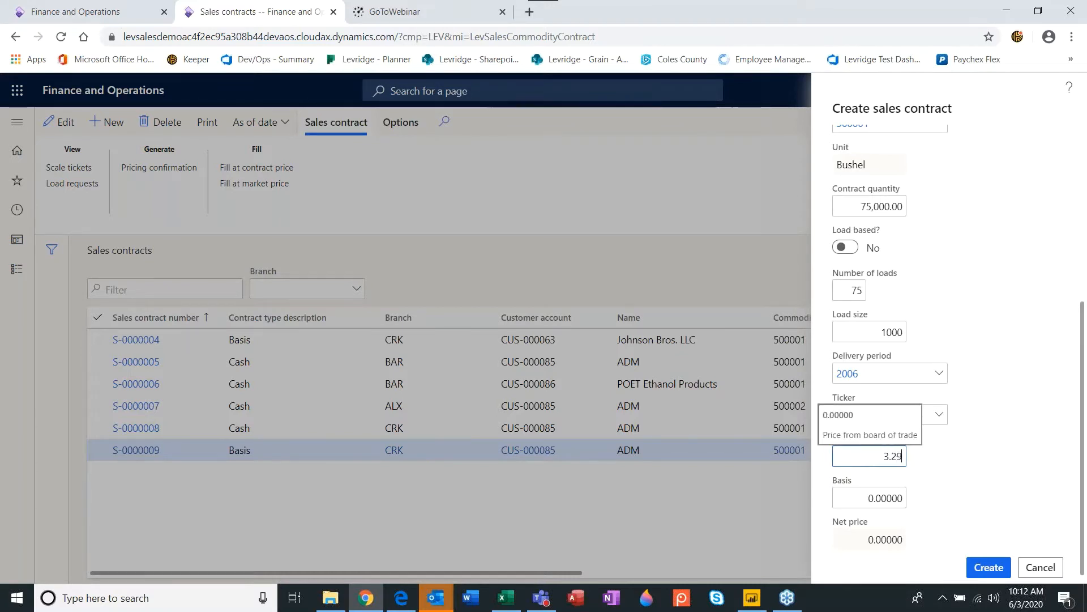
pyautogui.press('Tab')
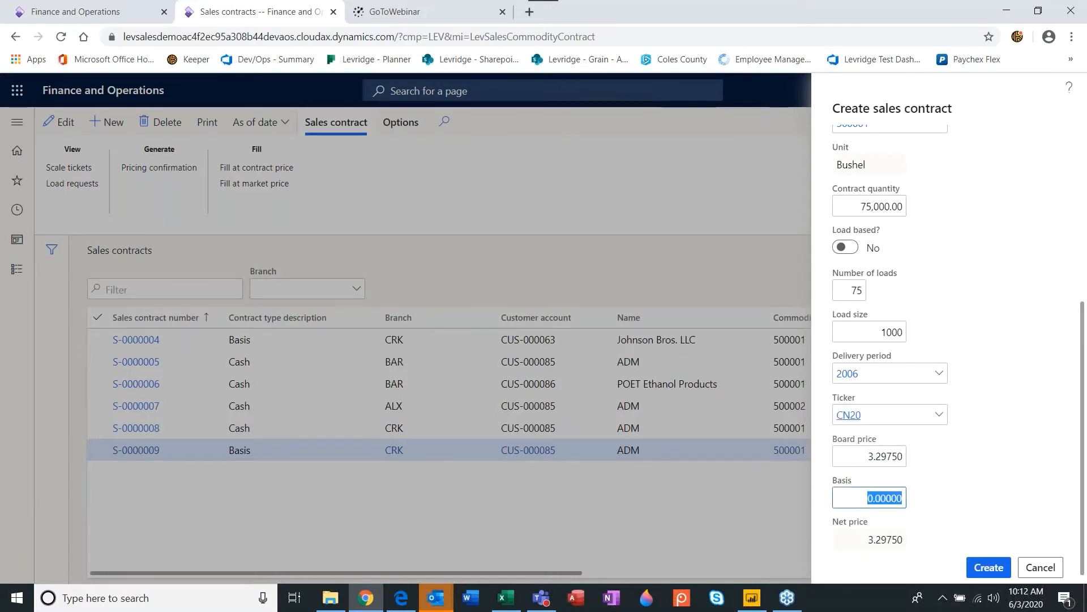
pyautogui.write('-')
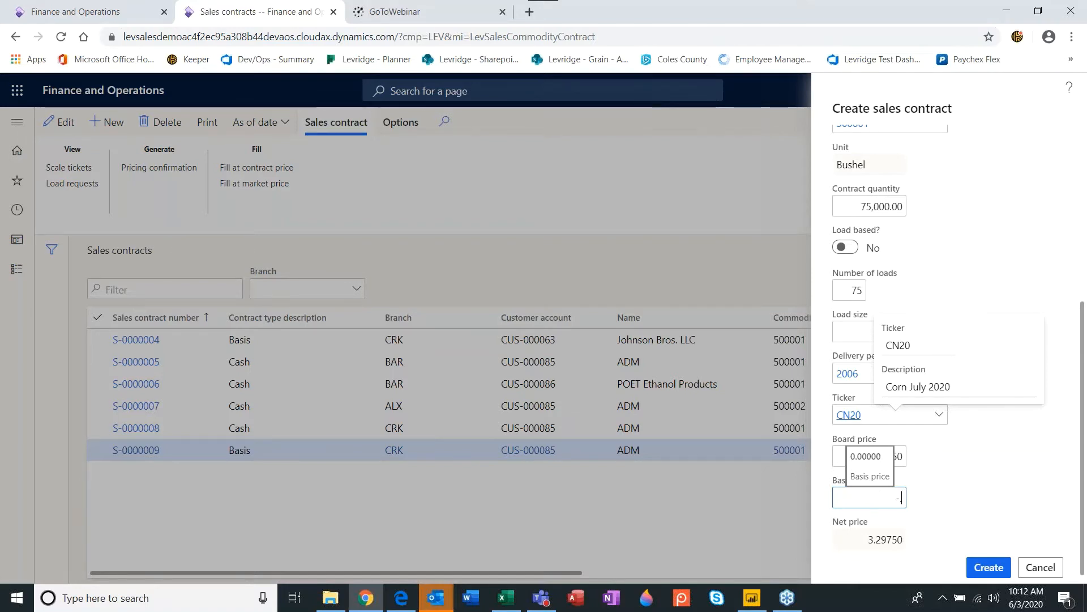
pyautogui.write('.152')
pyautogui.press('Tab')
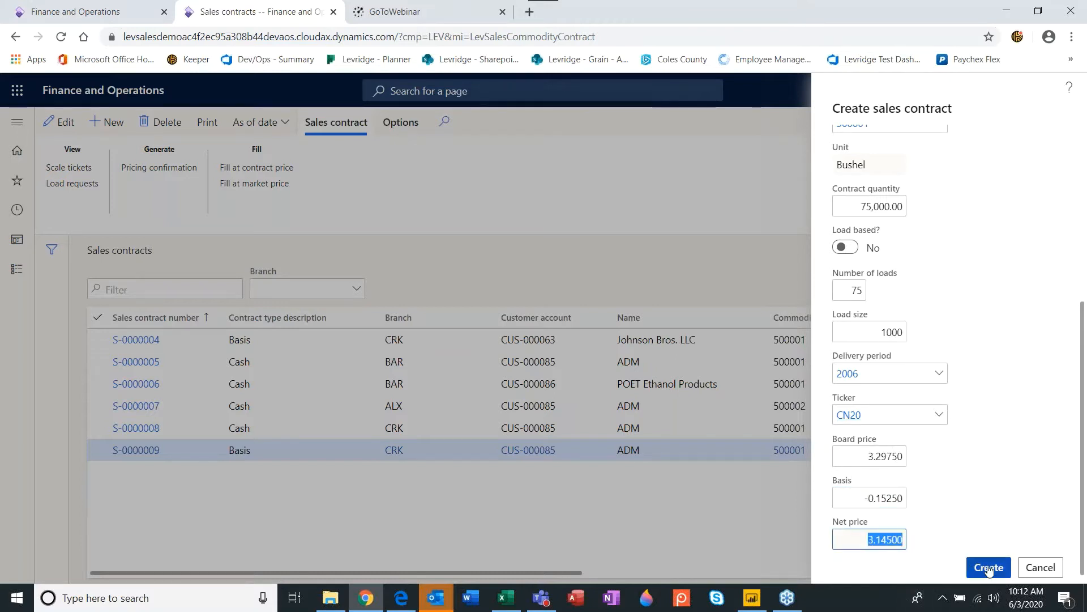
# Step: Review the entered contract details and create the sales contract
pyautogui.scroll(1, 1018, 406)
pyautogui.scroll(3, 1016, 406)
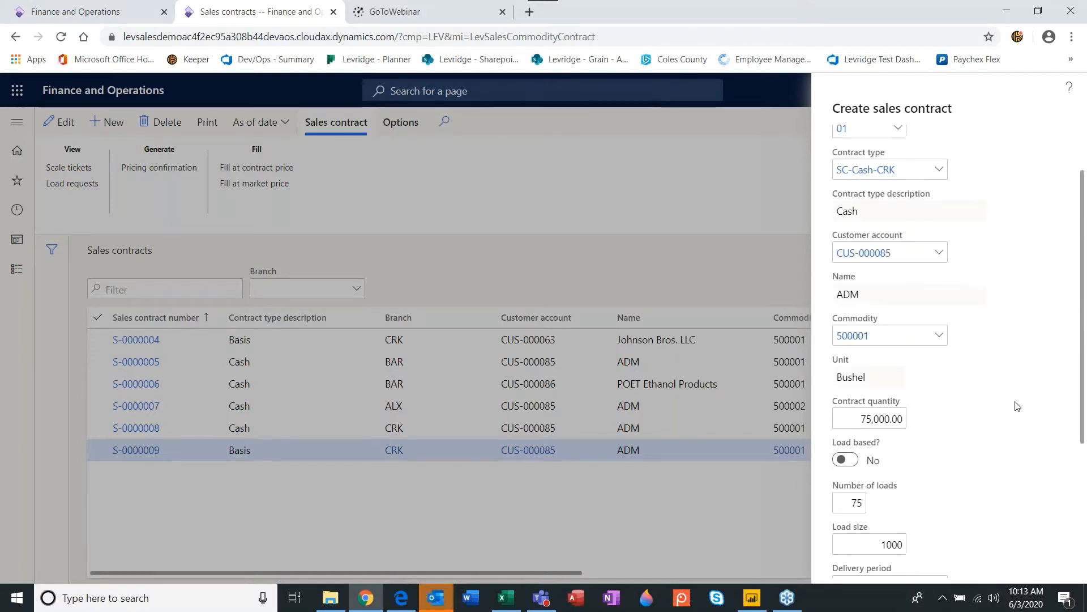
pyautogui.scroll(-4, 1017, 406)
pyautogui.click(983, 573)
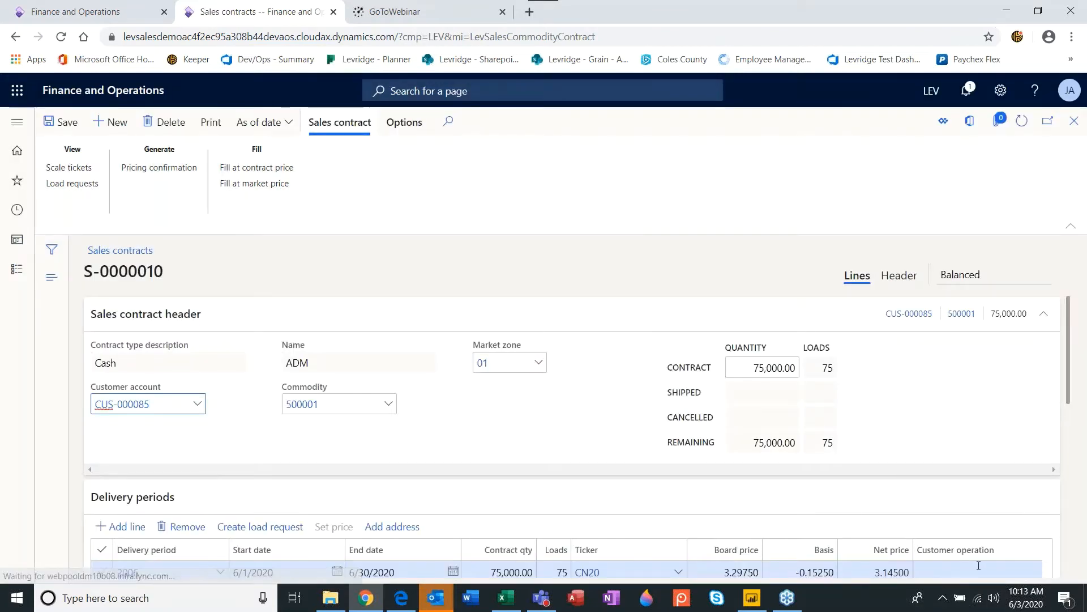
# Step: Set the quality grade in the new contract's header details to #2 Yellow Corn
pyautogui.click(901, 276)
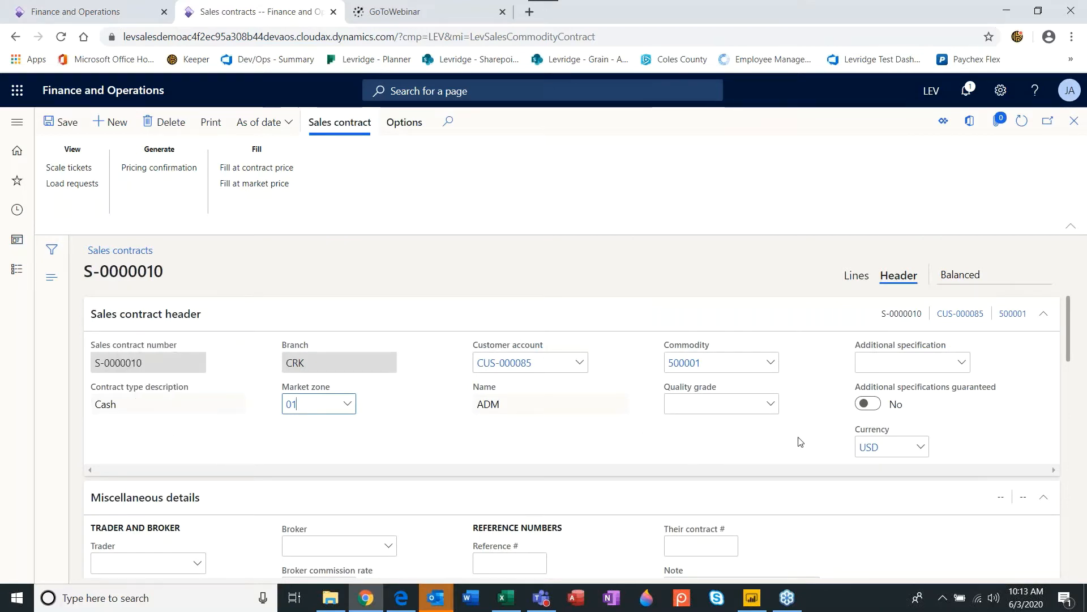
pyautogui.click(769, 404)
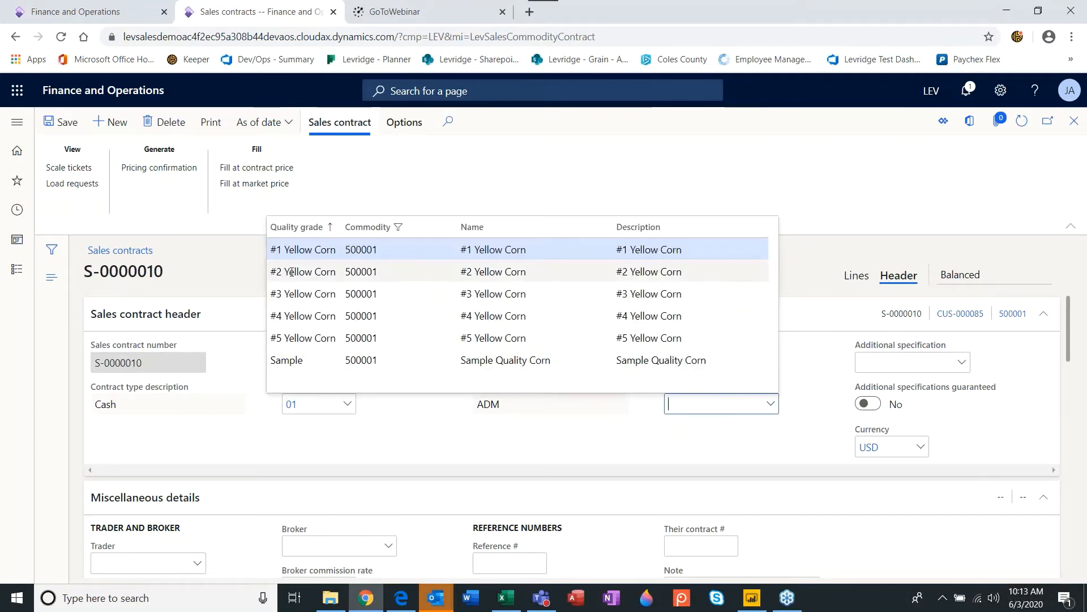
pyautogui.click(304, 275)
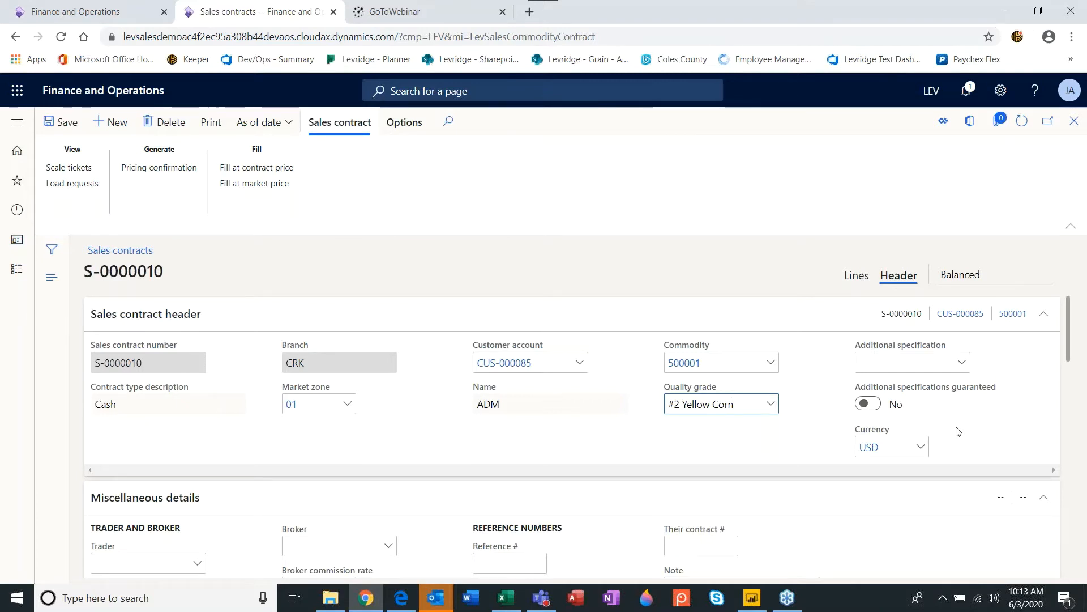
# Step: Assign the fourth employee in the personnel list as the contract's trader in the miscellaneous details
pyautogui.scroll(-1, 957, 431)
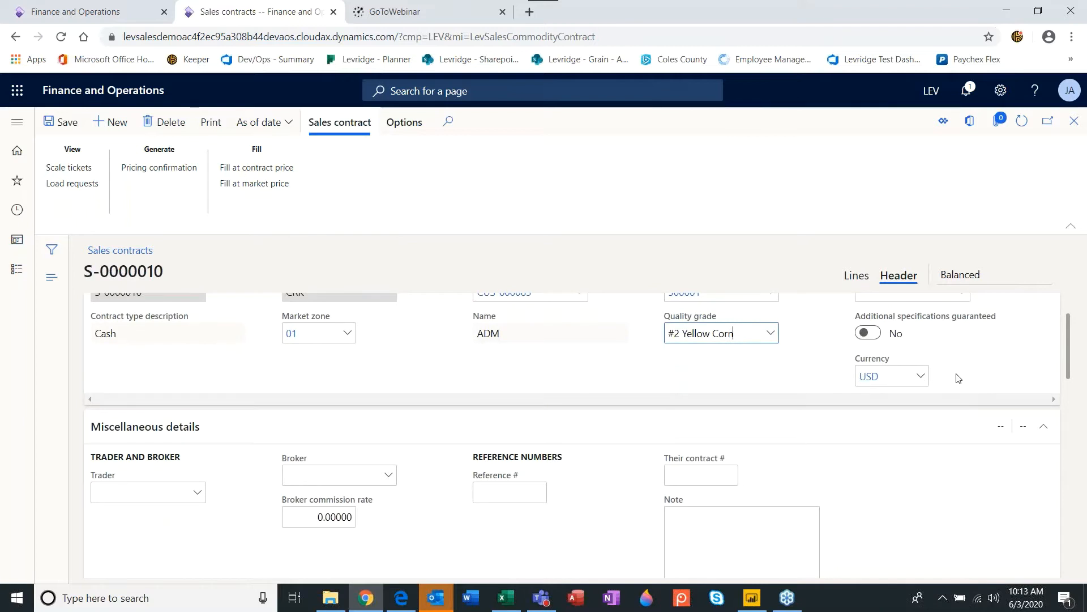
pyautogui.scroll(-1, 957, 377)
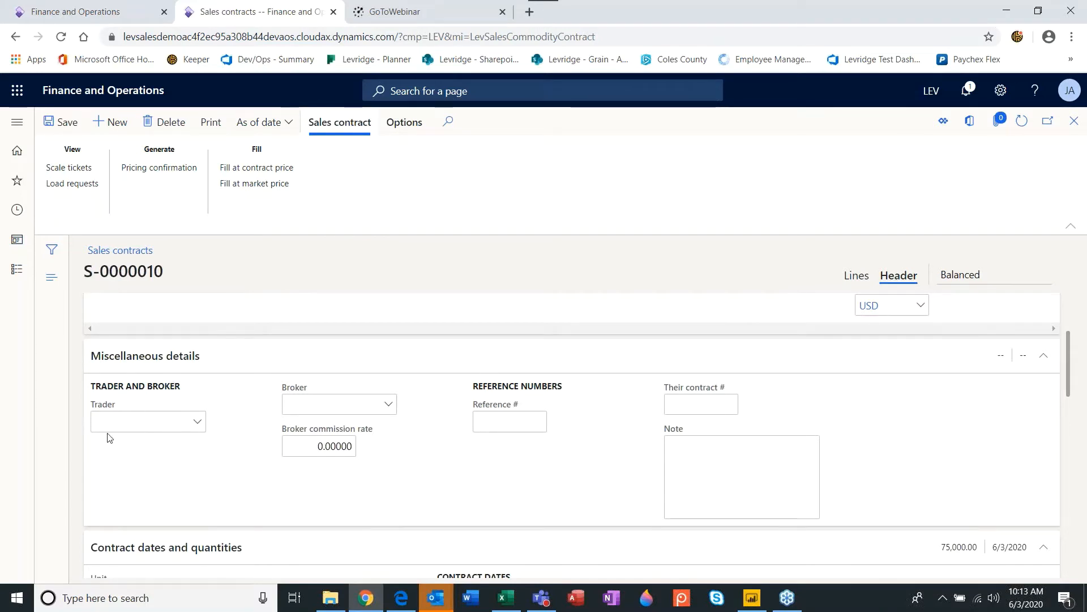
pyautogui.click(196, 421)
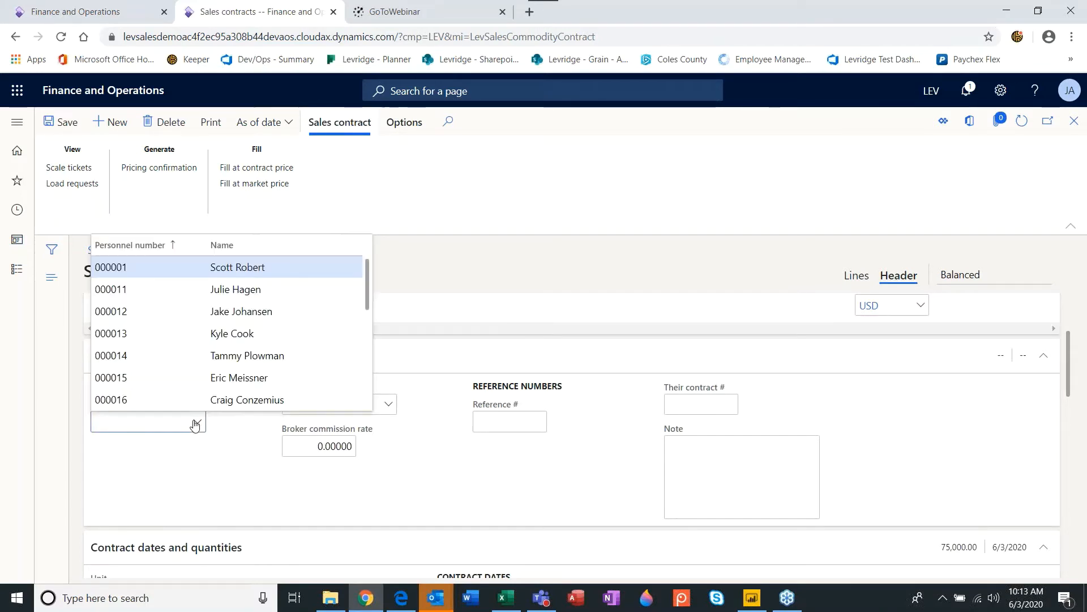
pyautogui.click(241, 339)
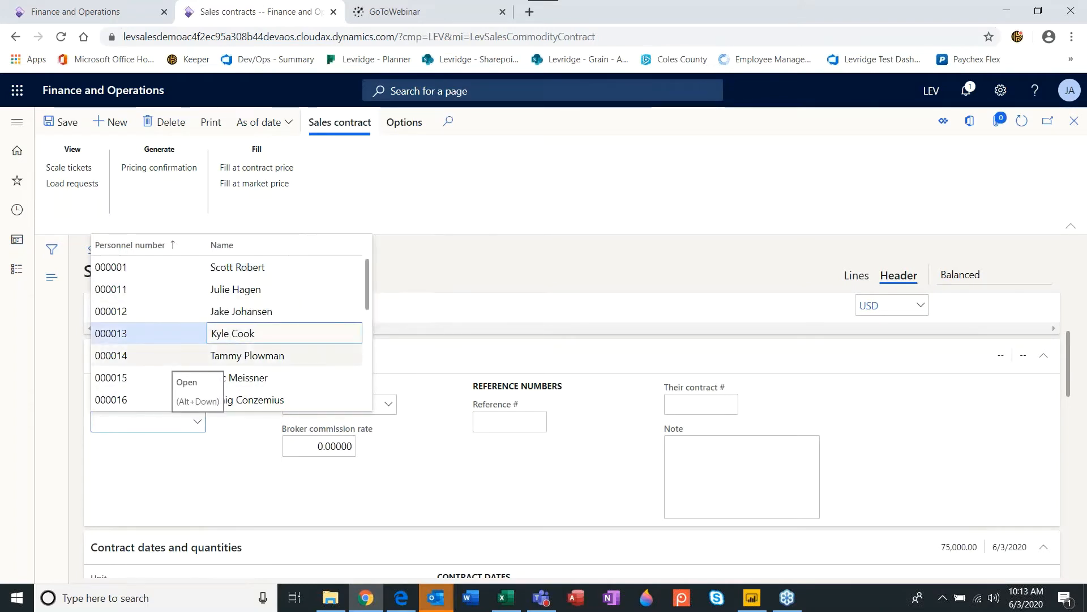
pyautogui.press('Tab')
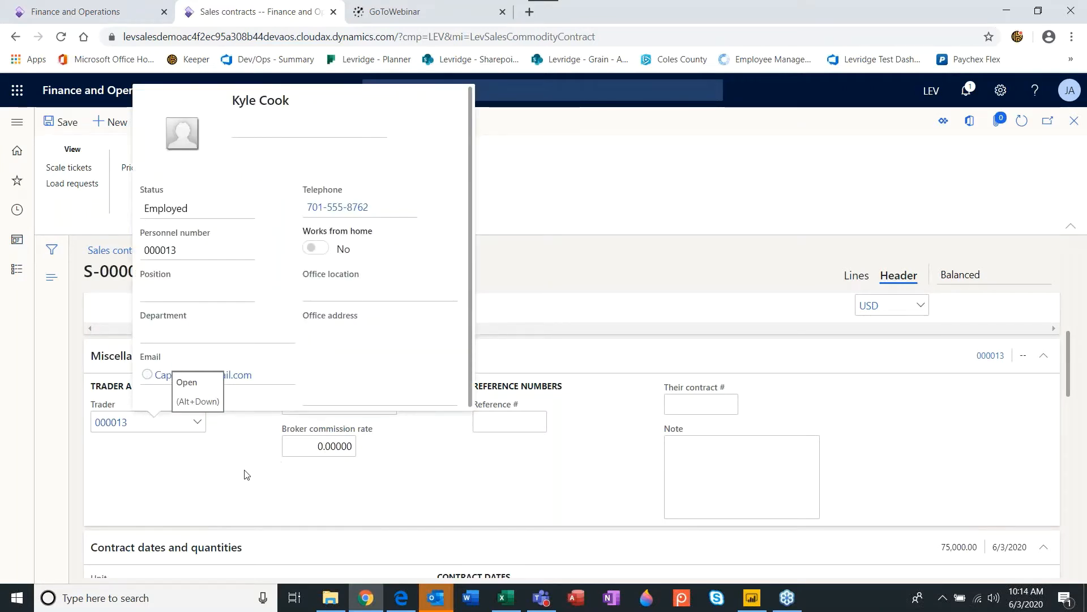
pyautogui.click(508, 420)
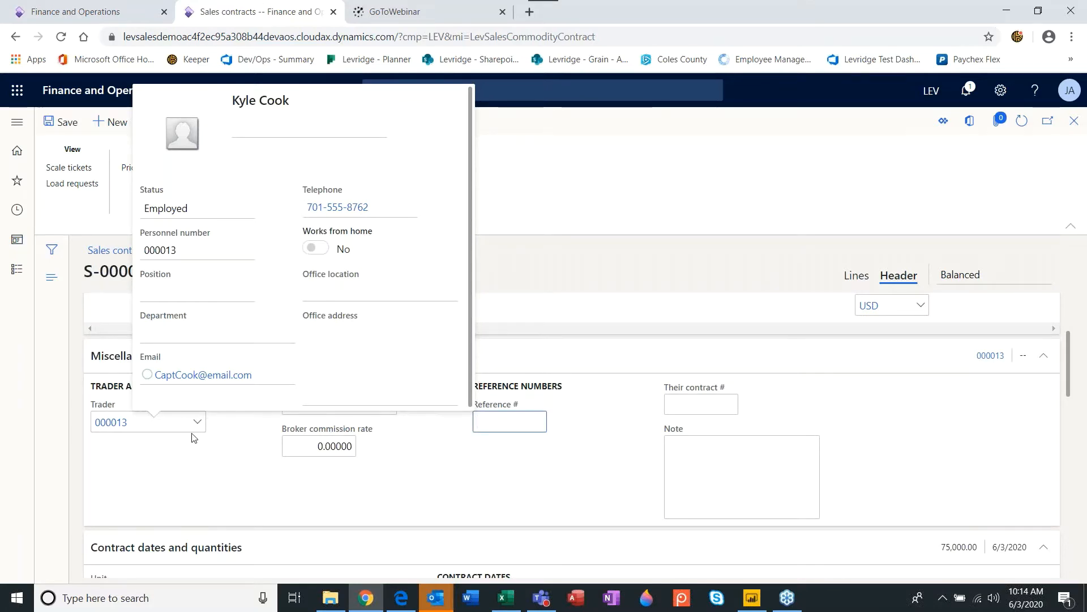
# Step: Set the contract's broker to Johnson Bros. LLC with a broker commission rate of 0.005
pyautogui.click(390, 407)
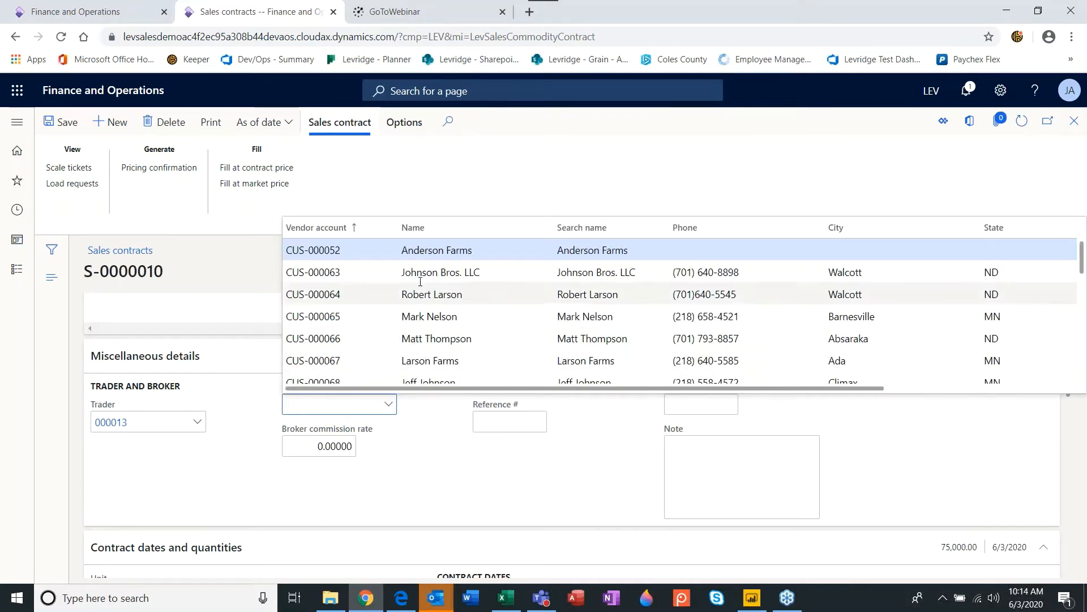
pyautogui.click(420, 274)
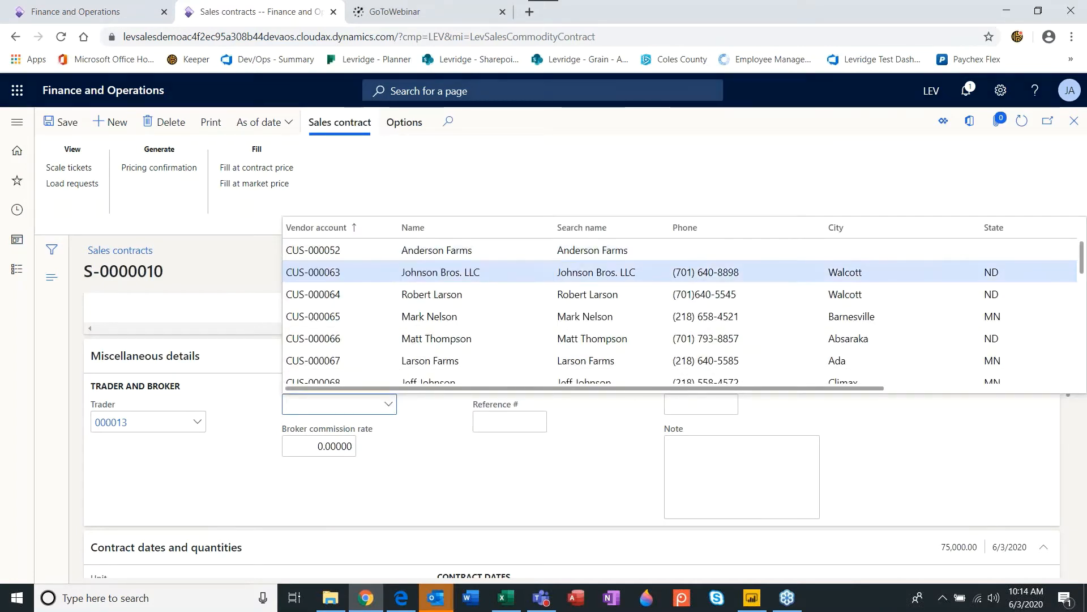
pyautogui.press('Tab')
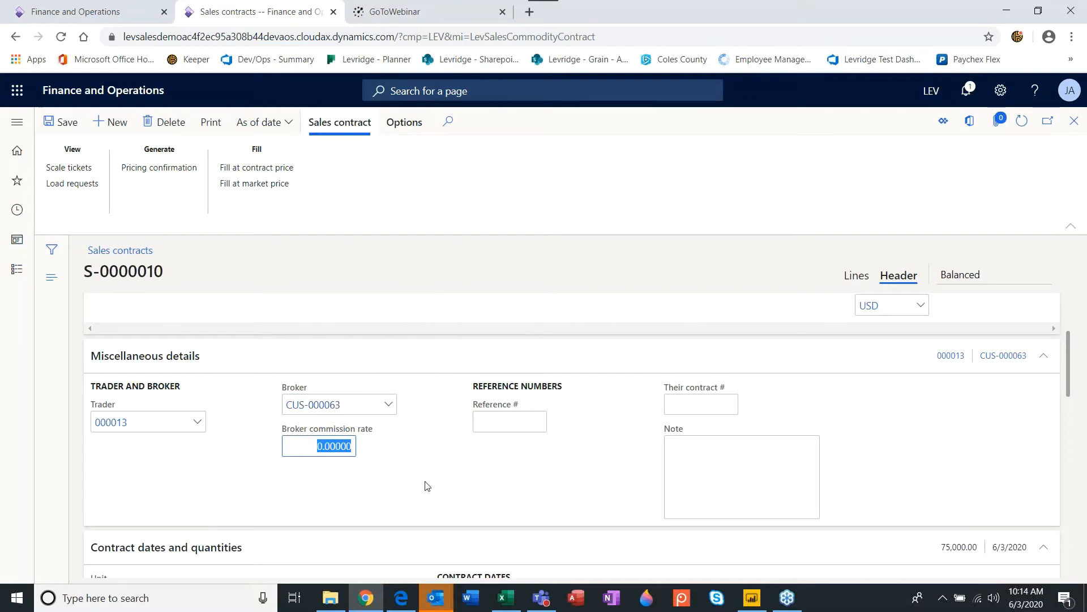
pyautogui.write('.005')
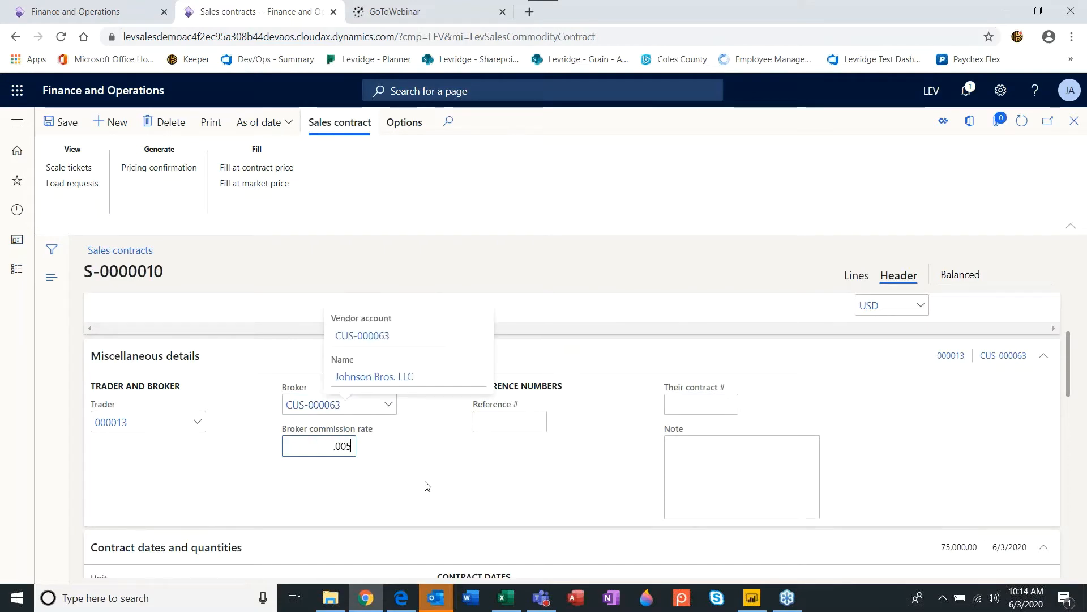
pyautogui.press('Tab')
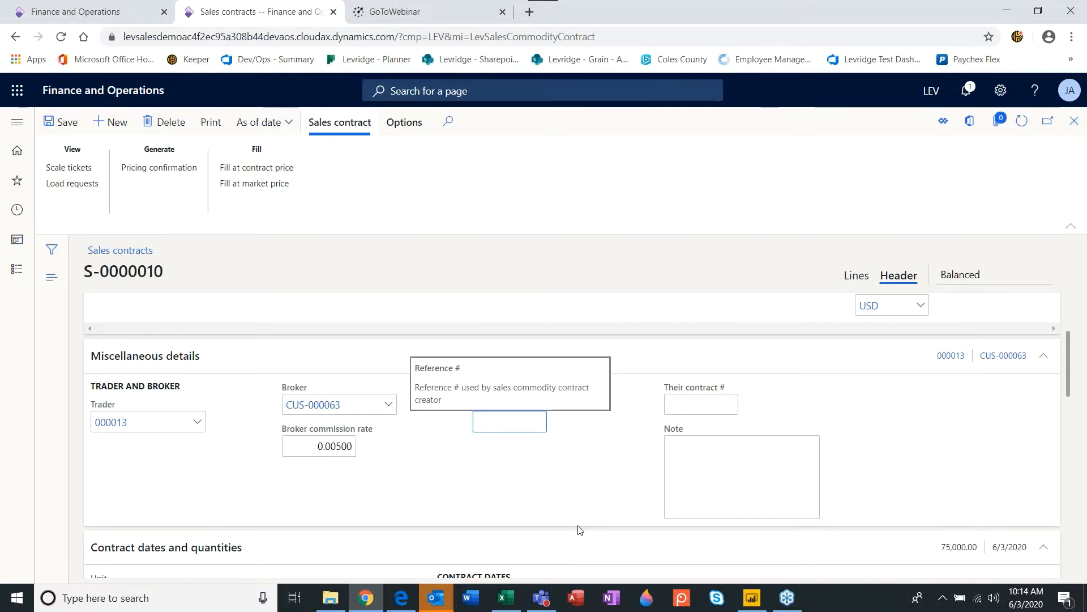
# Step: Enter 456 as the contract's reference number and fill in the buyer's own contract number
pyautogui.press('Tab')
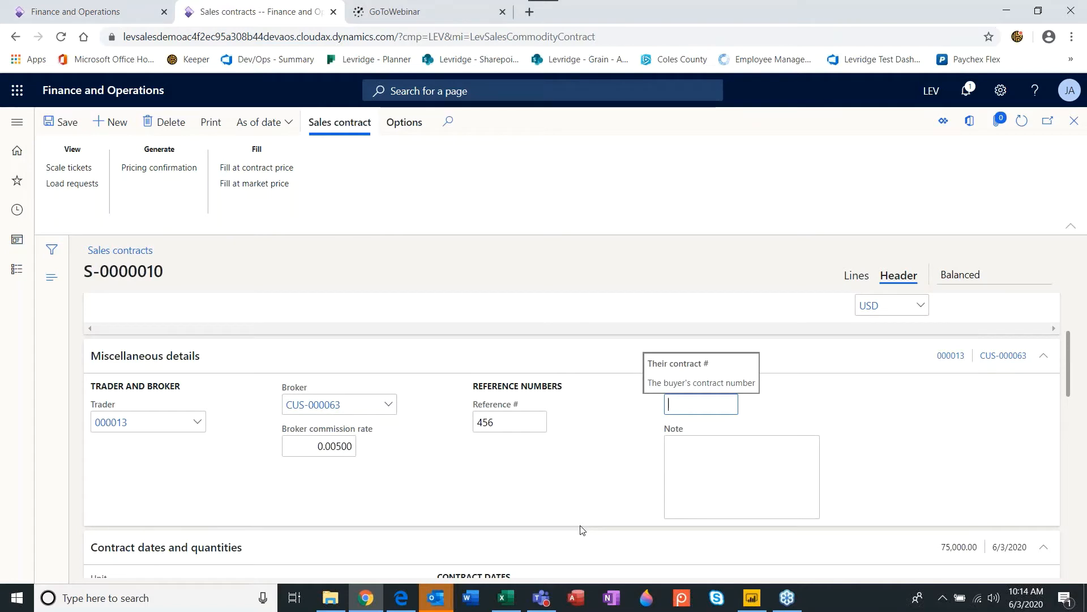
pyautogui.write('321456')
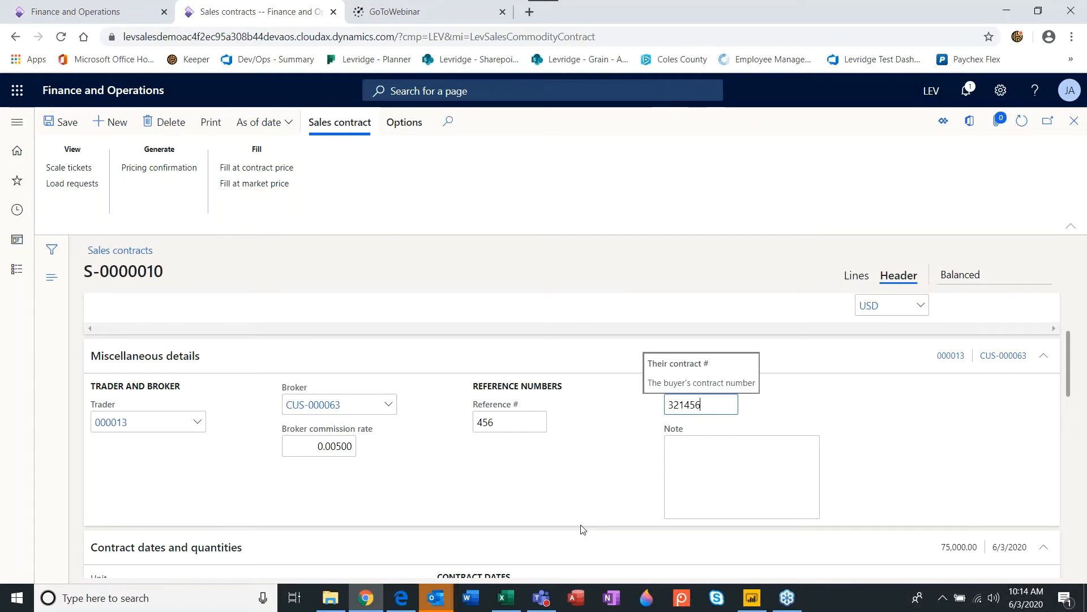
pyautogui.press('Tab')
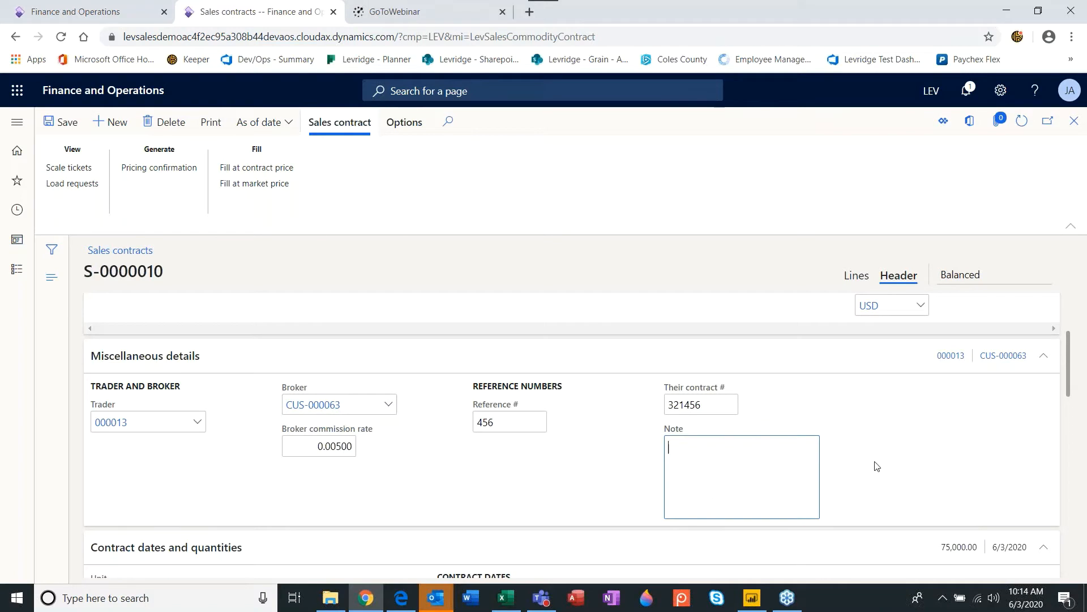
# Step: Apply the 2020-C-All discount schedule to the contract and set its terms of payment to Net10
pyautogui.scroll(-1, 877, 465)
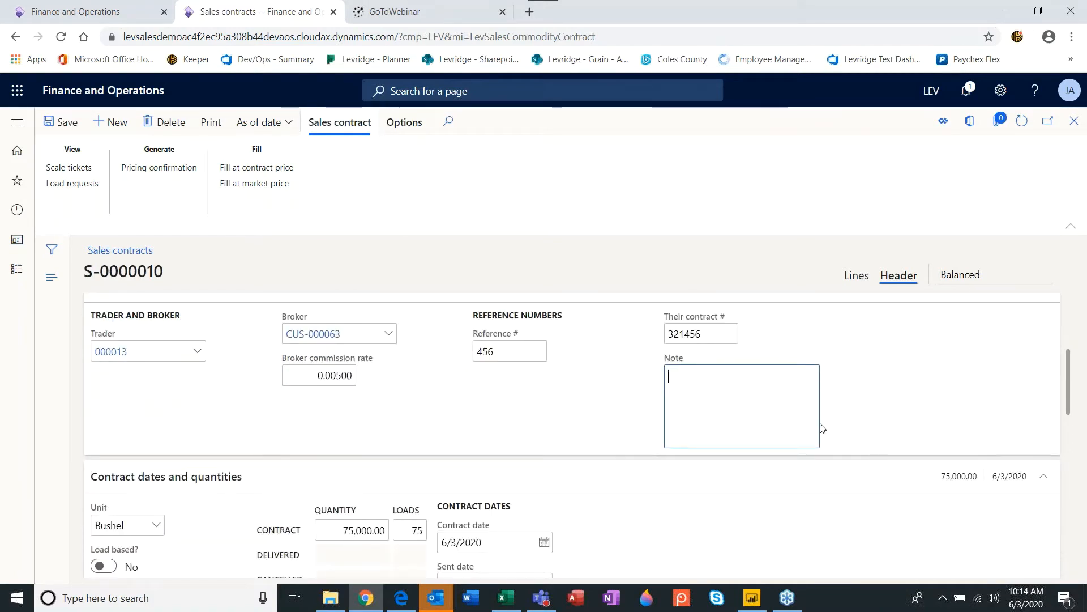
pyautogui.scroll(-1, 821, 428)
pyautogui.scroll(-2, 821, 429)
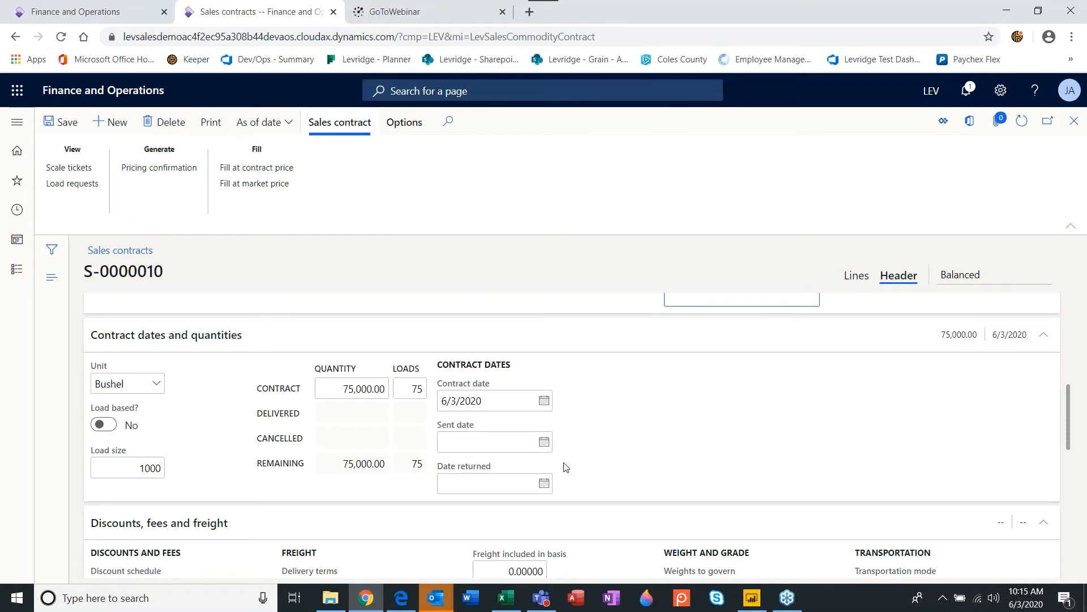
pyautogui.scroll(-3, 565, 466)
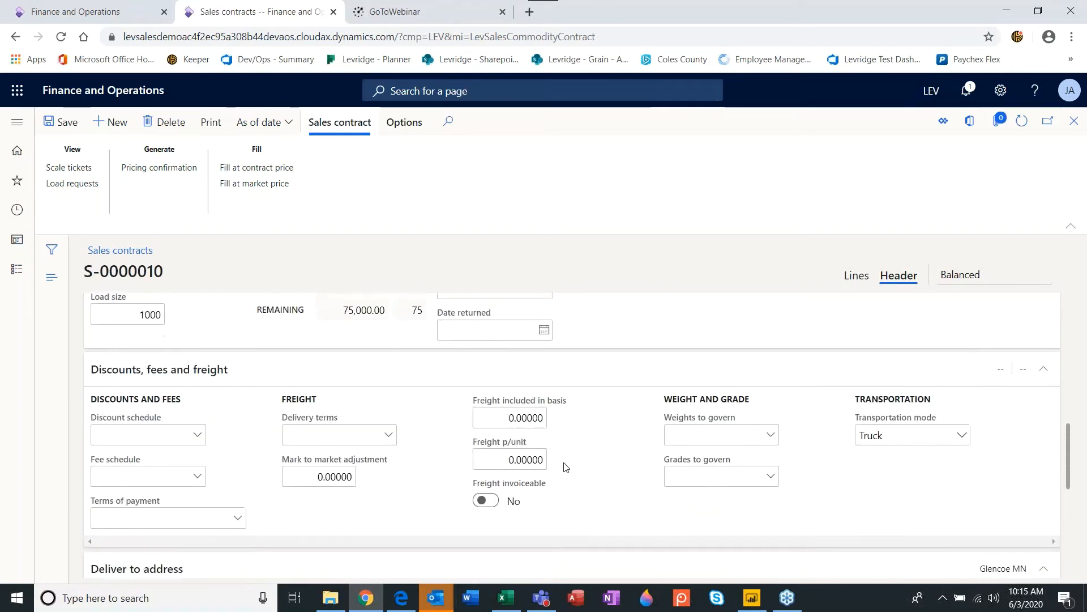
pyautogui.scroll(-1, 565, 466)
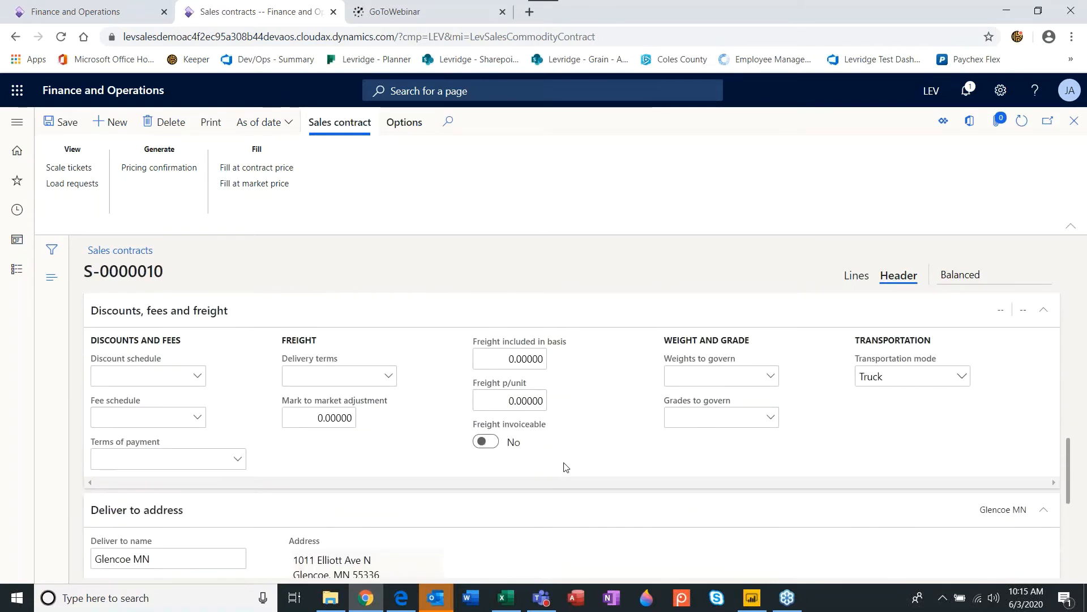
pyautogui.click(198, 375)
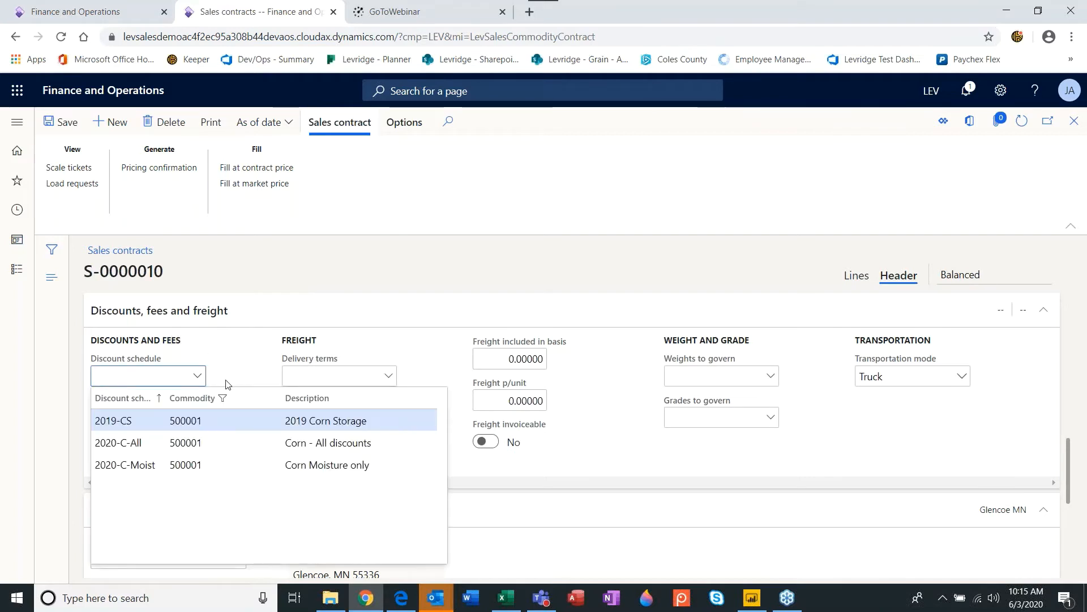
pyautogui.click(113, 443)
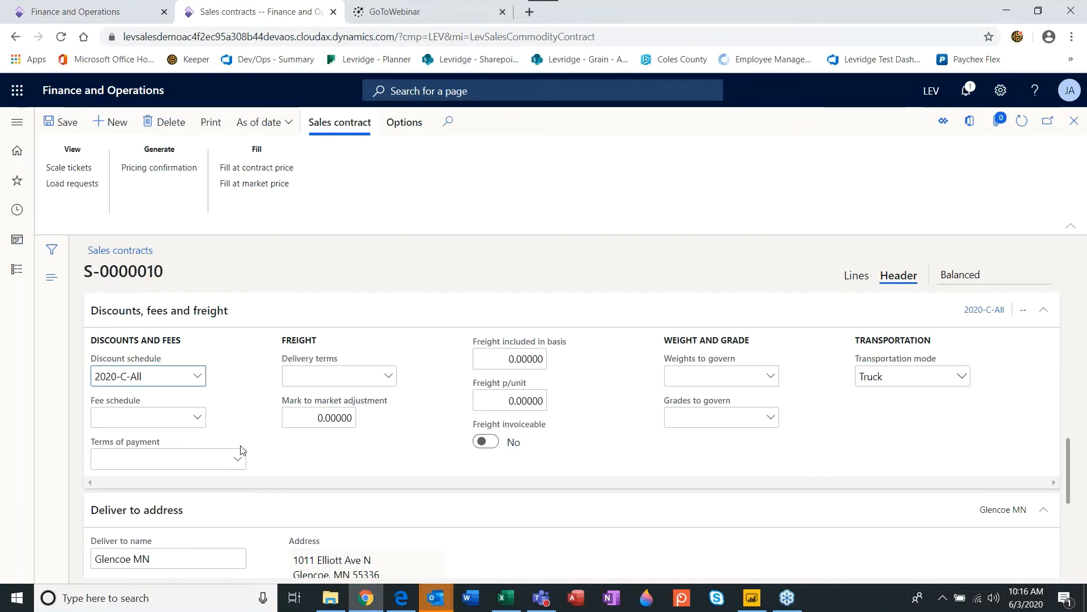
pyautogui.click(238, 461)
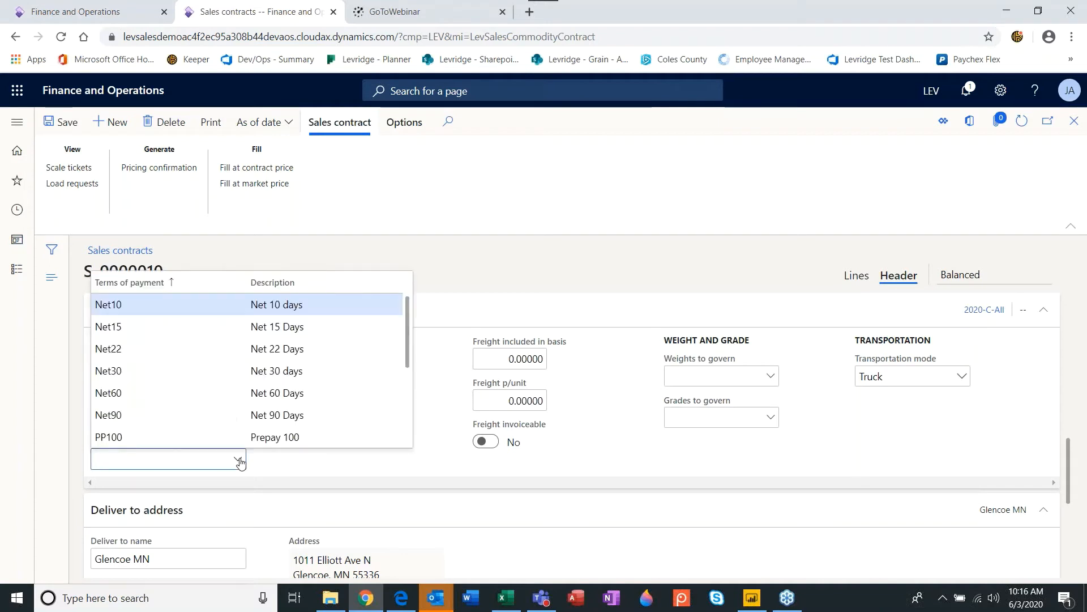
pyautogui.click(281, 304)
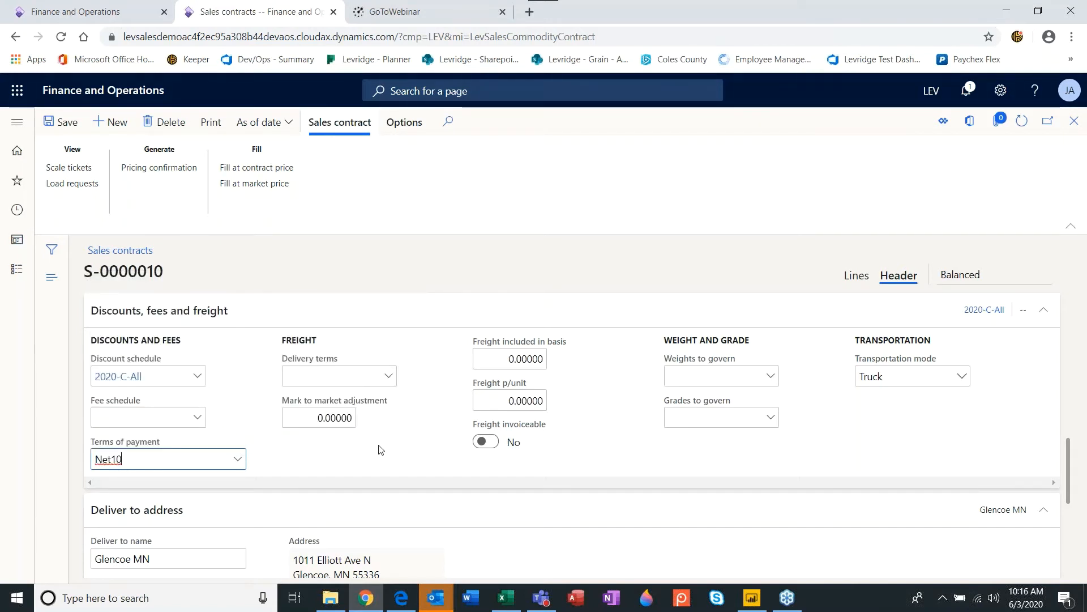
# Step: Set the contract's freight delivery terms to Delivered
pyautogui.click(387, 378)
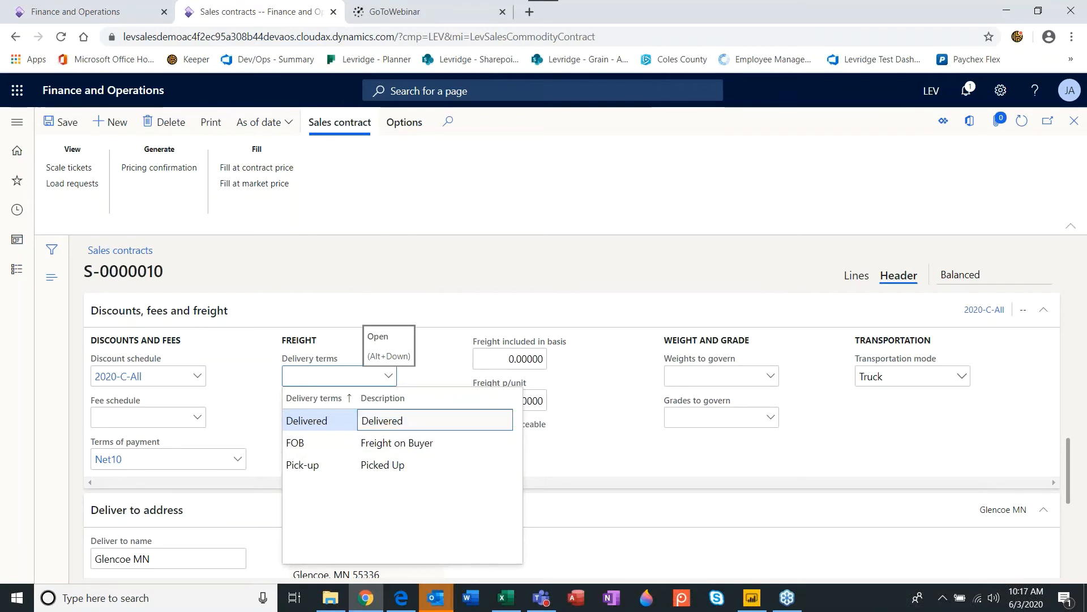
pyautogui.click(383, 426)
pyautogui.press('Tab')
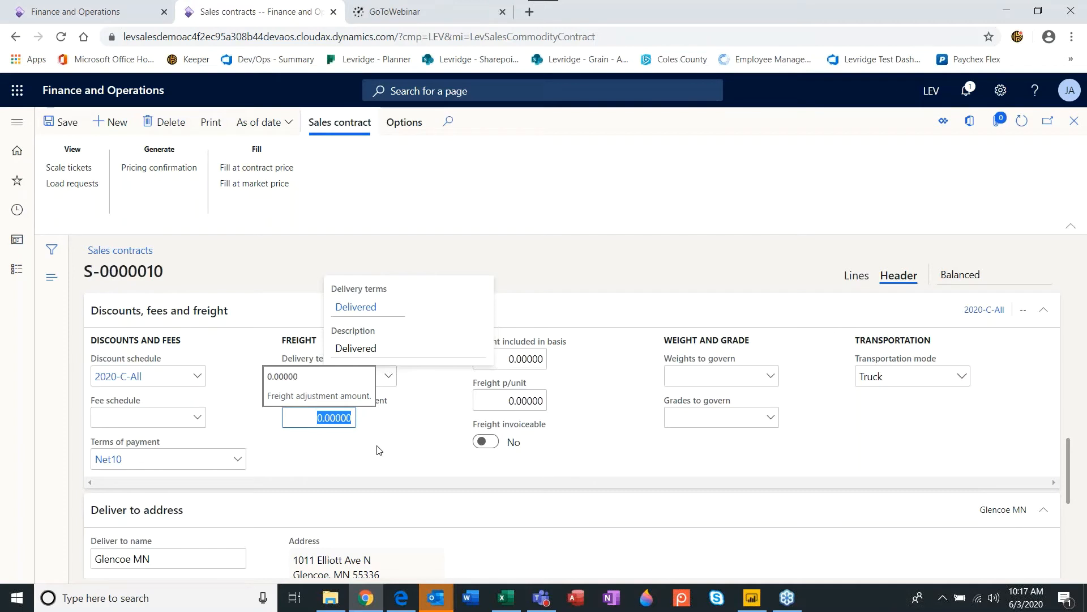
pyautogui.click(588, 440)
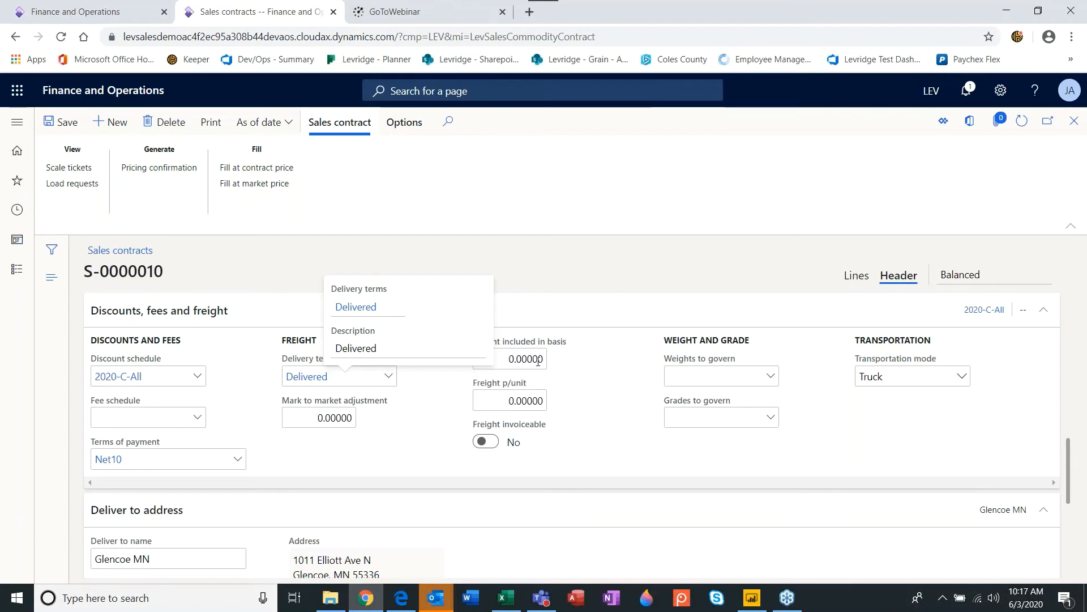
# Step: Set both the freight included in basis and the freight per unit to 0.11
pyautogui.click(538, 361)
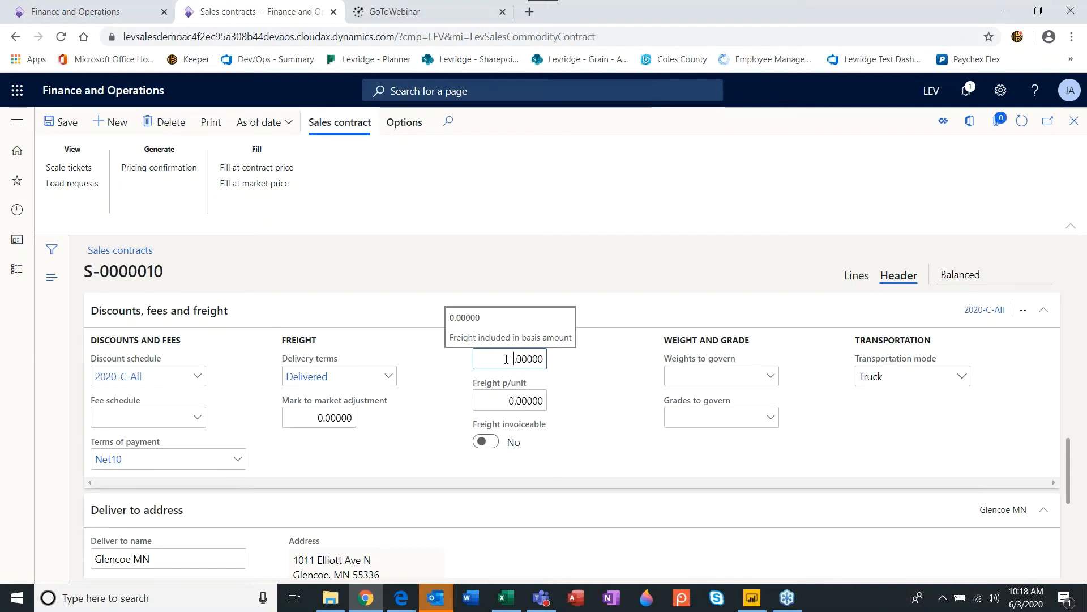
pyautogui.moveTo(503, 359); pyautogui.dragTo(608, 367)
pyautogui.write('.11')
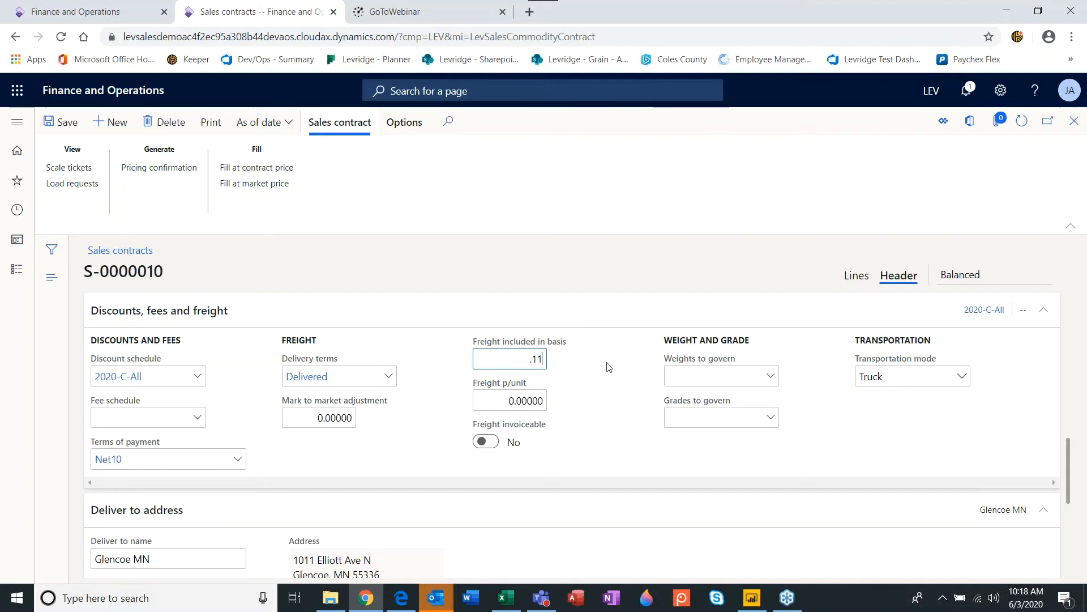
pyautogui.press('Tab')
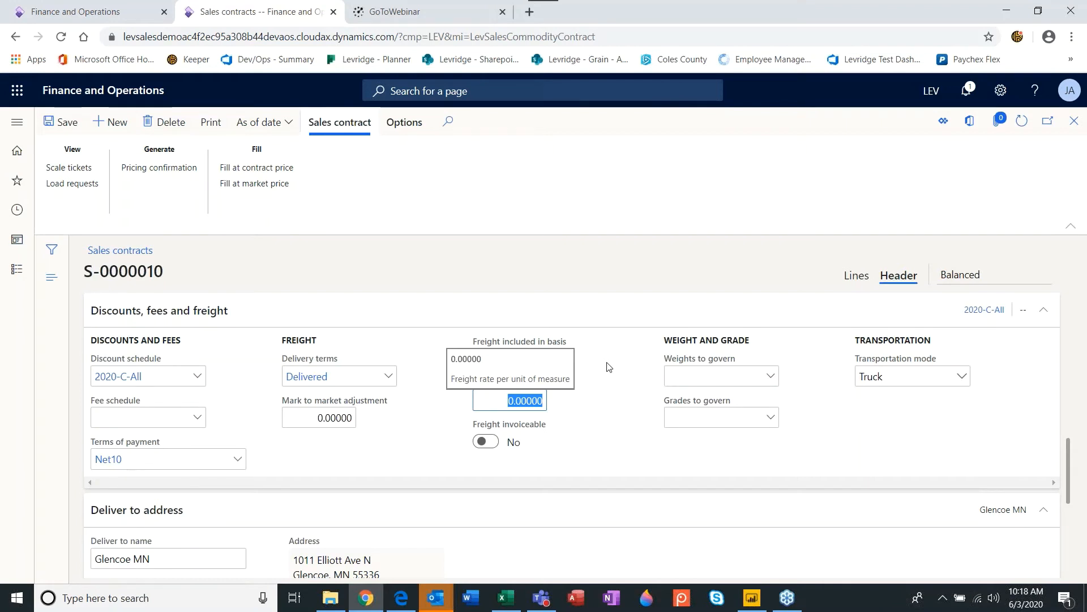
pyautogui.click(644, 419)
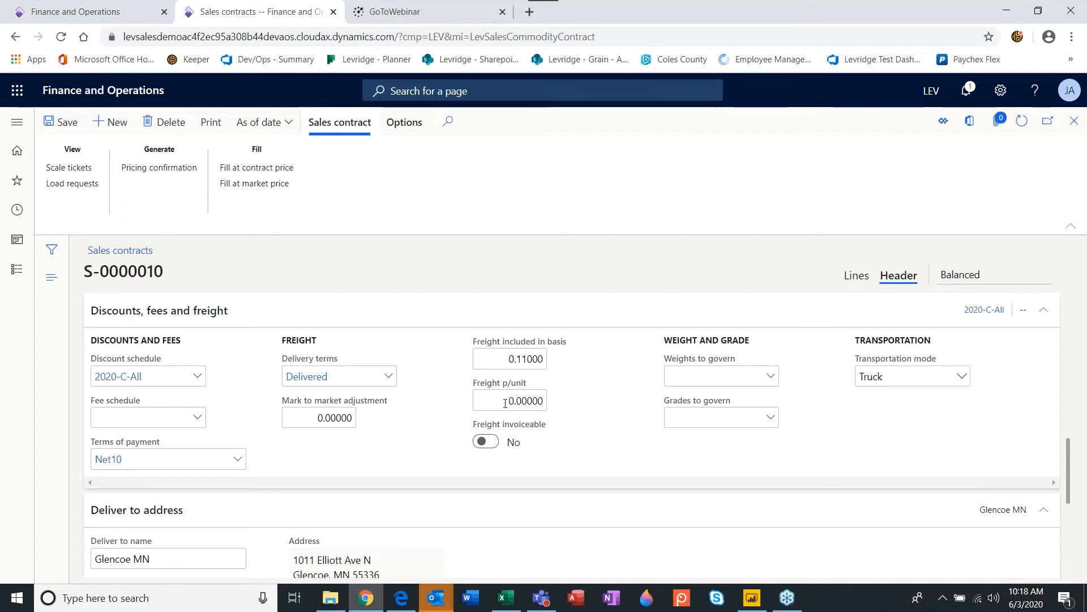
pyautogui.press('Tab')
pyautogui.write('.11')
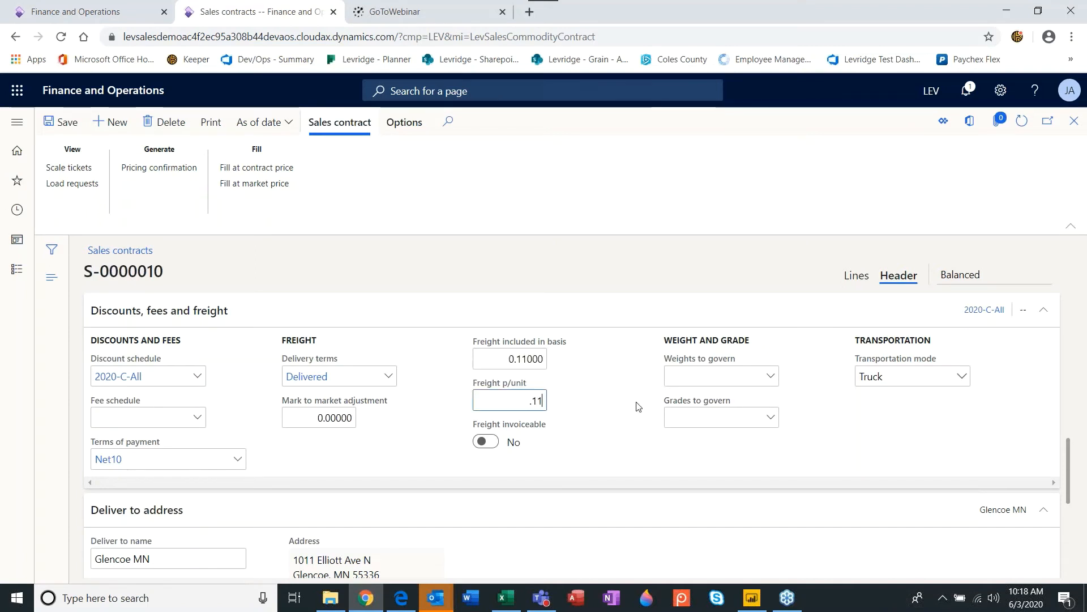
pyautogui.press('Tab')
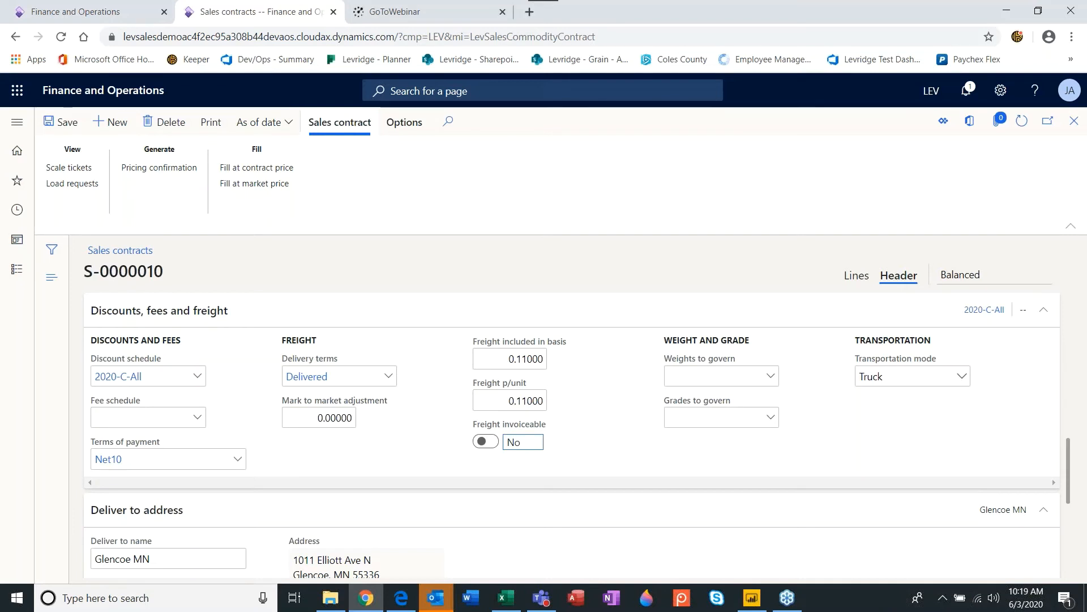
# Step: Set both the weights to govern and the grades to govern to Destination
pyautogui.click(770, 376)
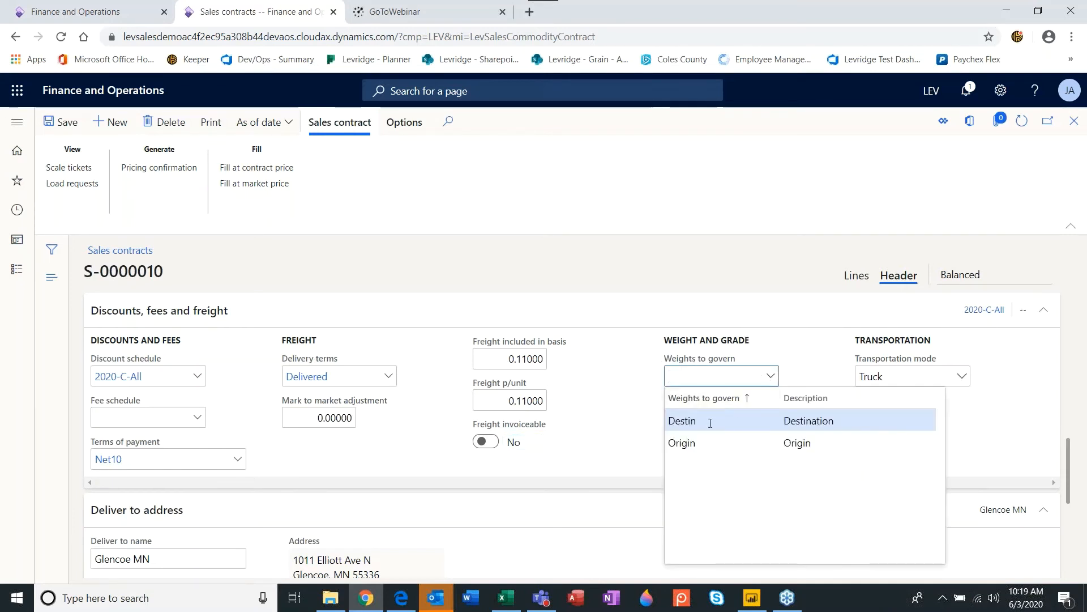
pyautogui.click(709, 420)
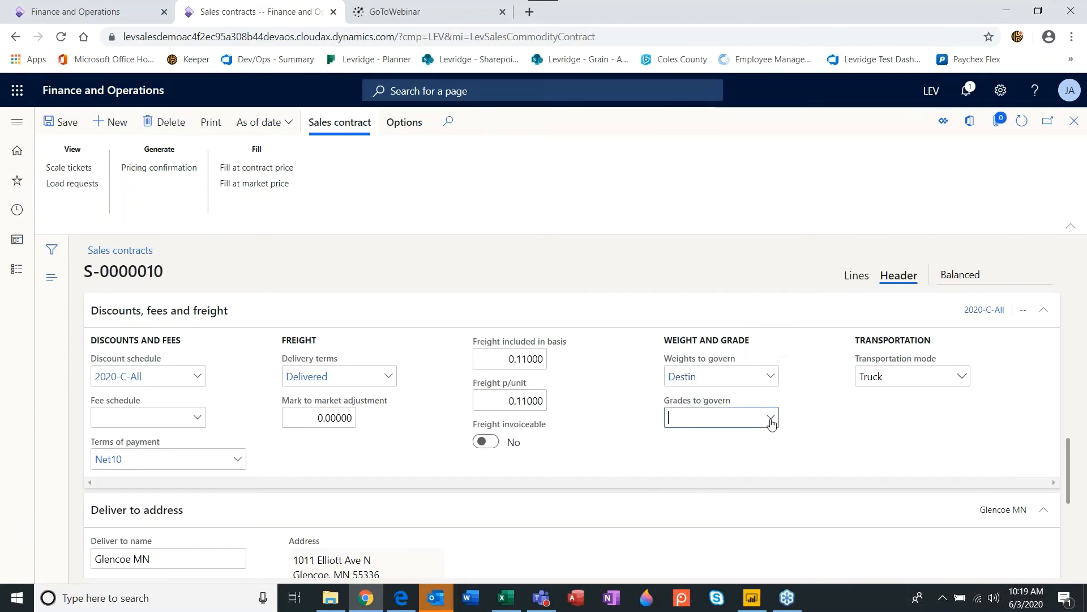
pyautogui.click(769, 417)
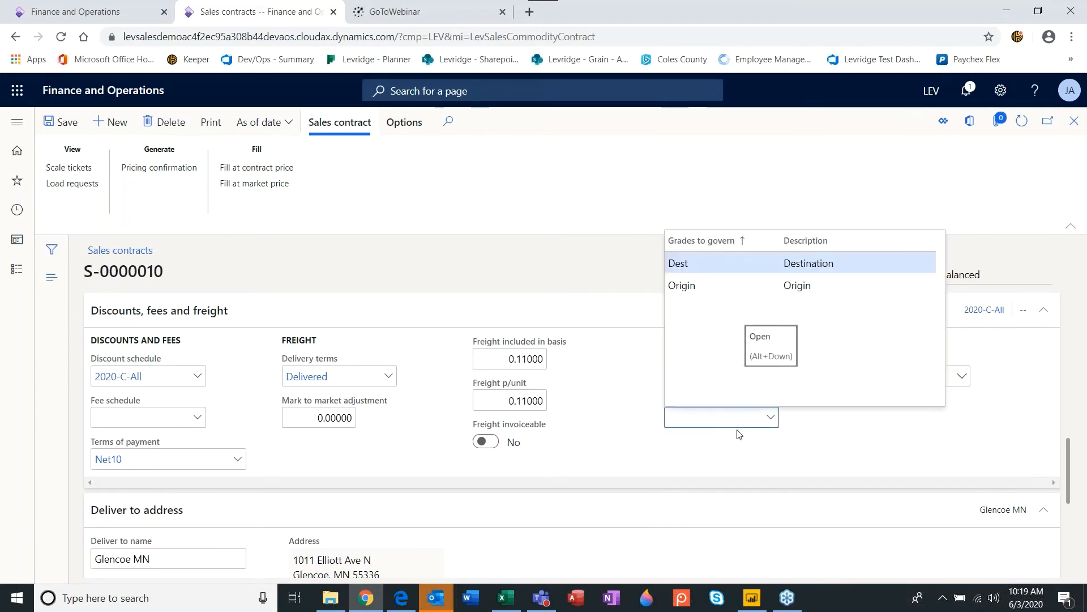
pyautogui.click(686, 267)
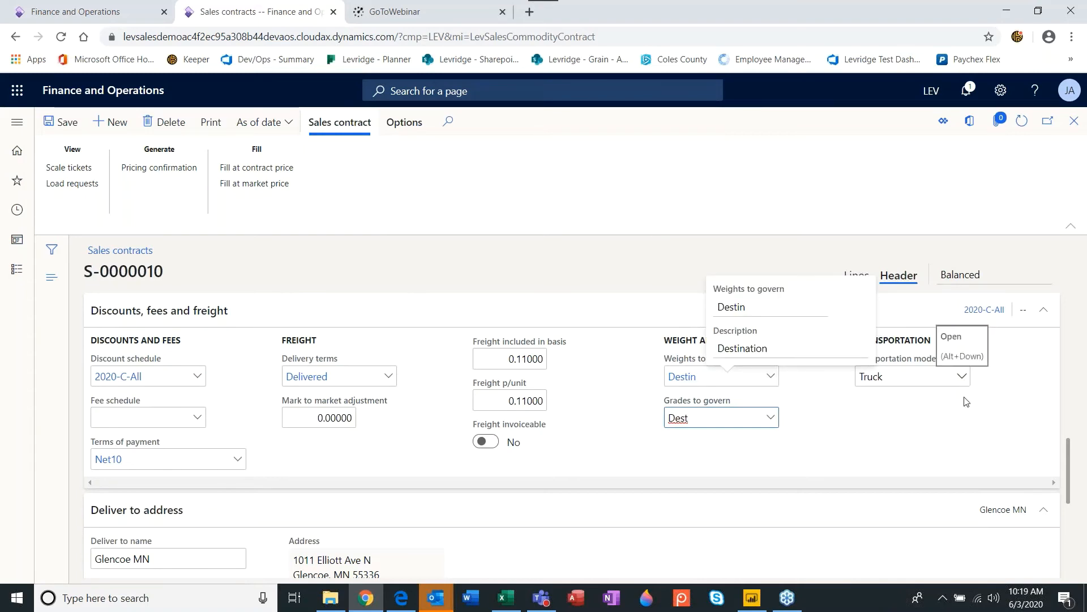
# Step: Review the contract header's deliver-to address, hedge commodity and freight sections
pyautogui.scroll(-3, 966, 420)
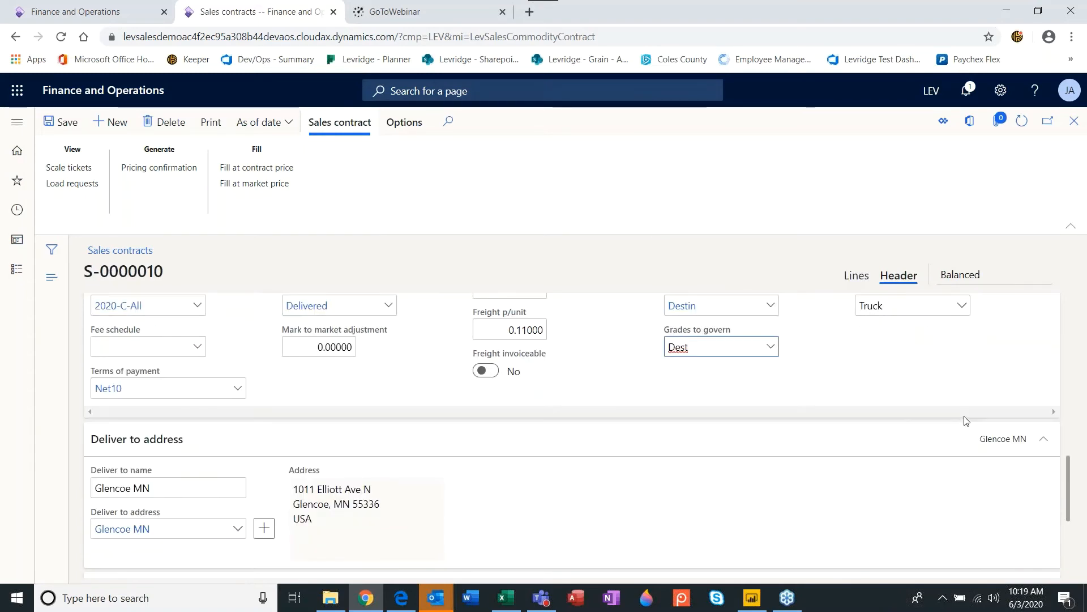
pyautogui.scroll(-3, 966, 420)
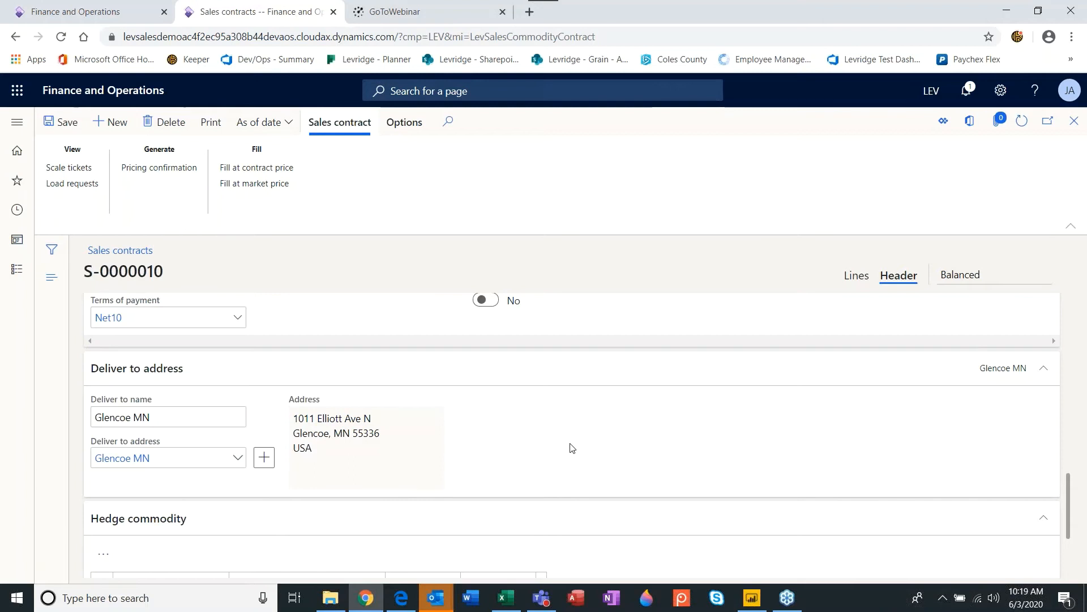
pyautogui.scroll(-1, 571, 446)
pyautogui.scroll(-1, 577, 444)
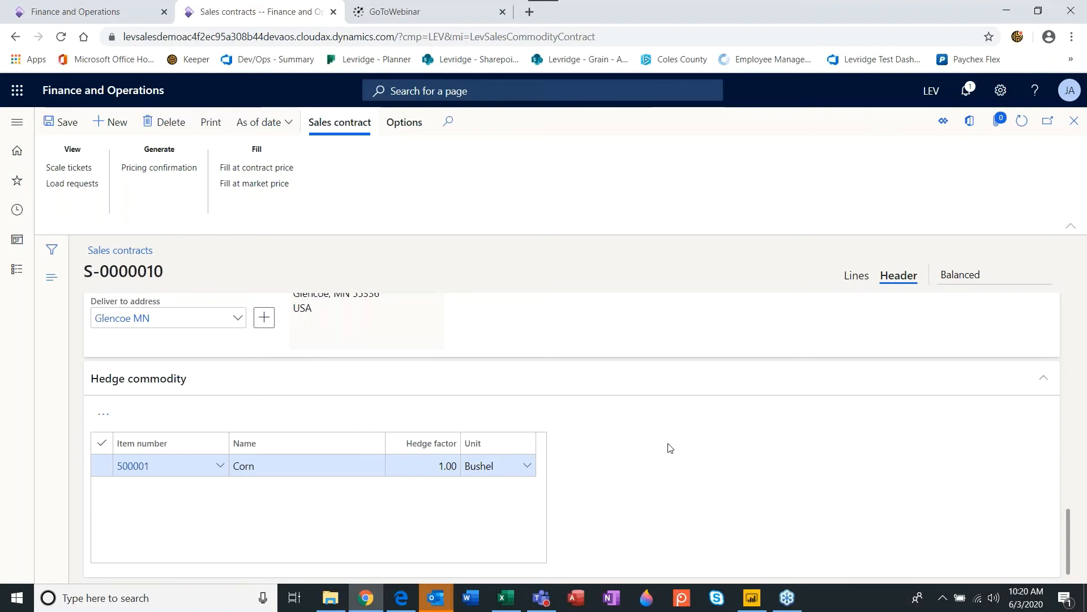
pyautogui.scroll(5, 670, 447)
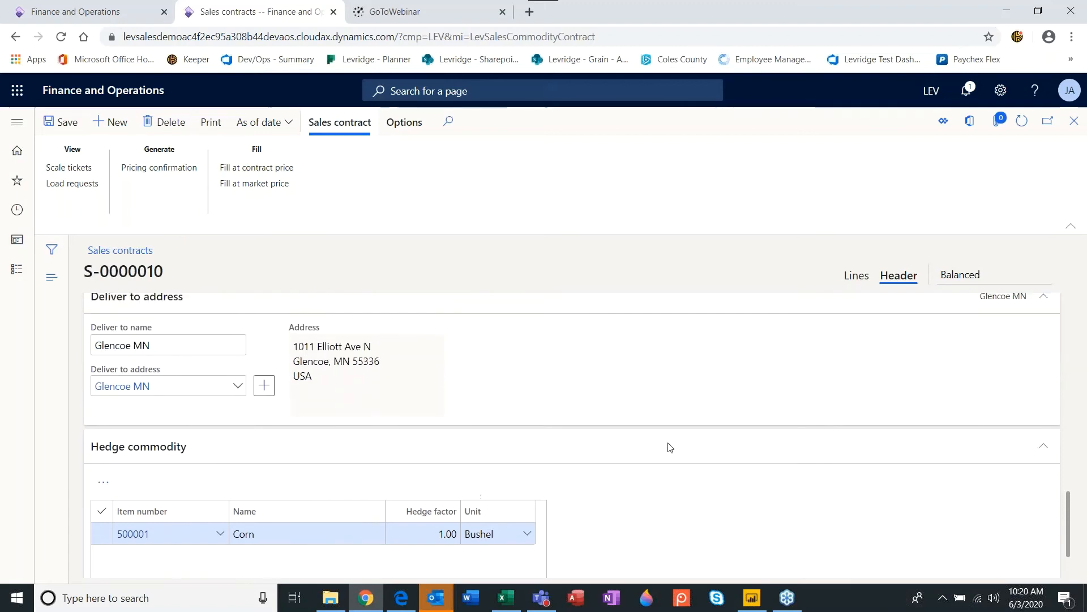
pyautogui.scroll(8, 572, 436)
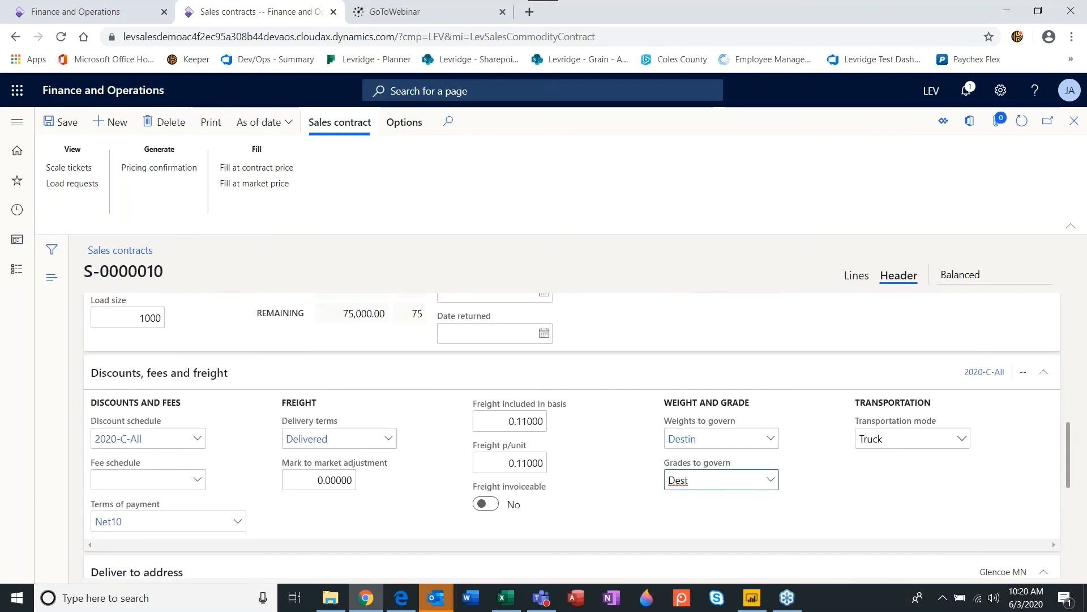
pyautogui.scroll(4, 910, 295)
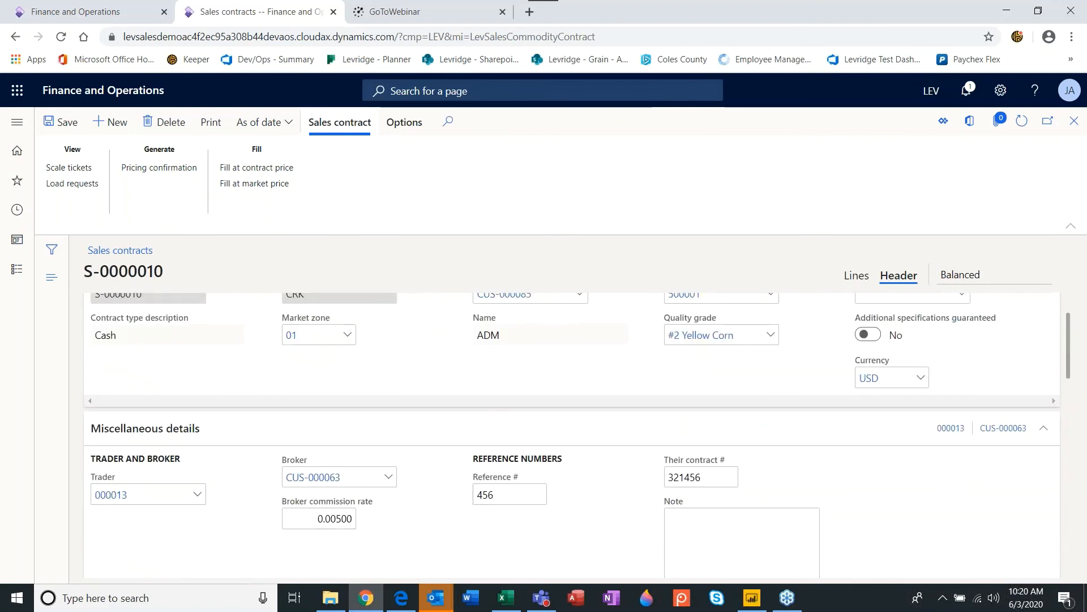
# Step: In the contract lines, set the 2006 delivery period's contract quantity to 40,000 and its loads to 40
pyautogui.click(855, 276)
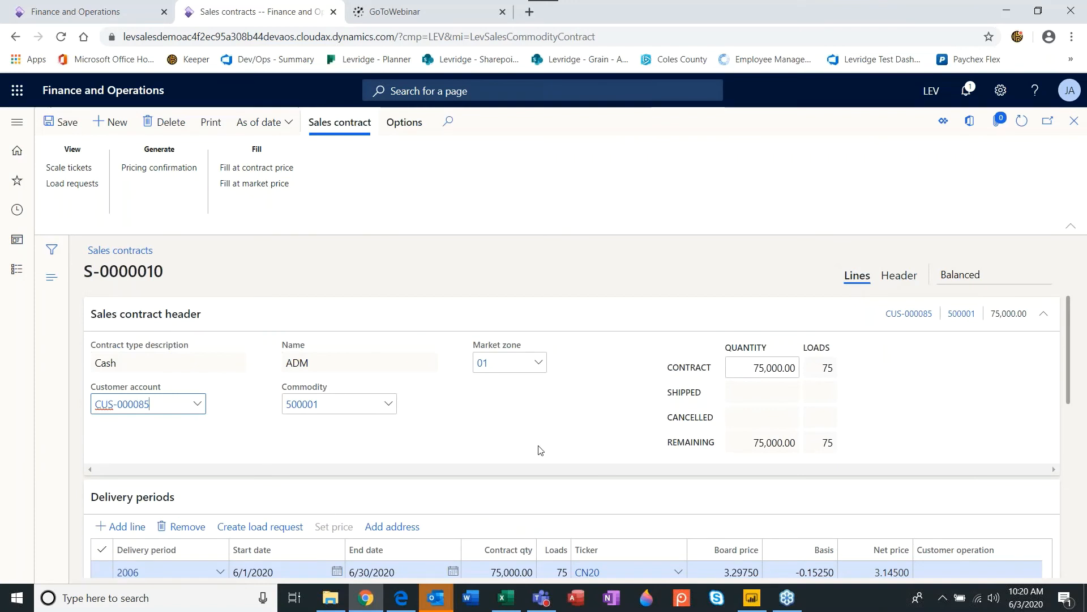
pyautogui.scroll(-1, 567, 447)
pyautogui.scroll(-3, 566, 447)
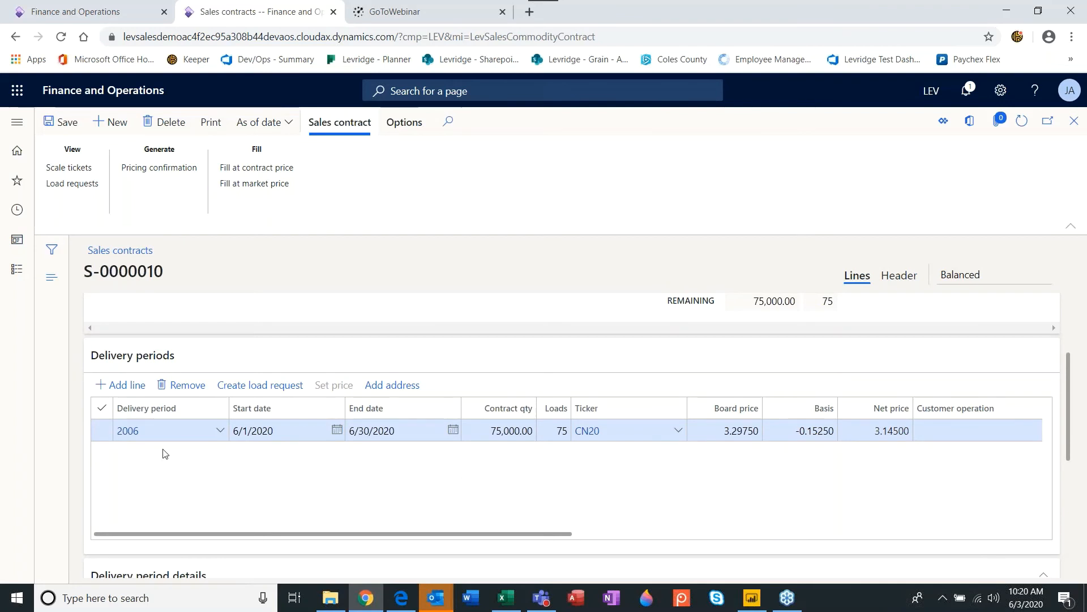
pyautogui.click(482, 434)
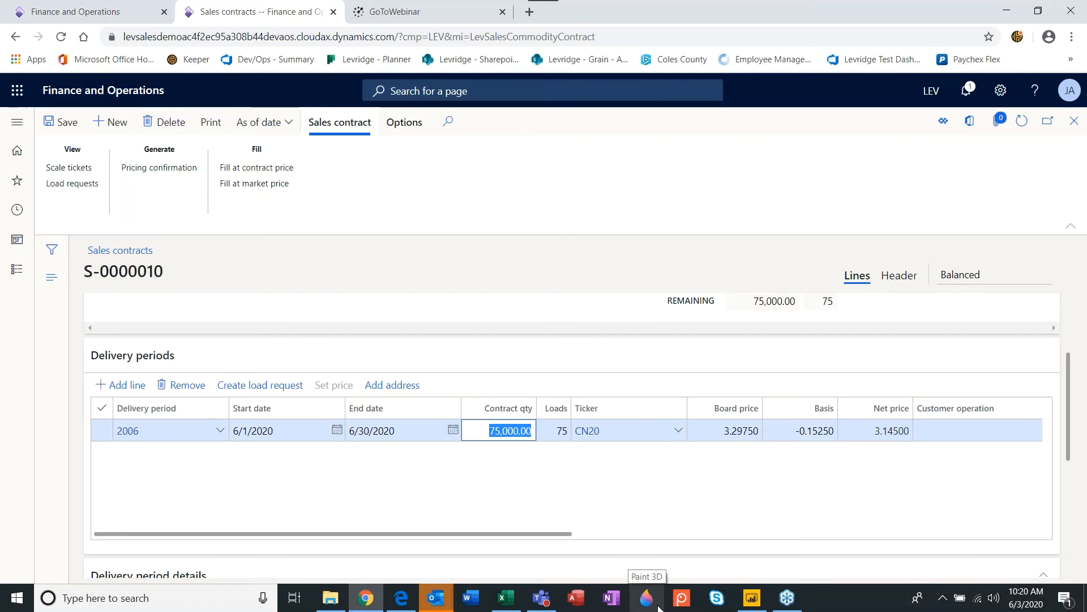
pyautogui.write('4000000')
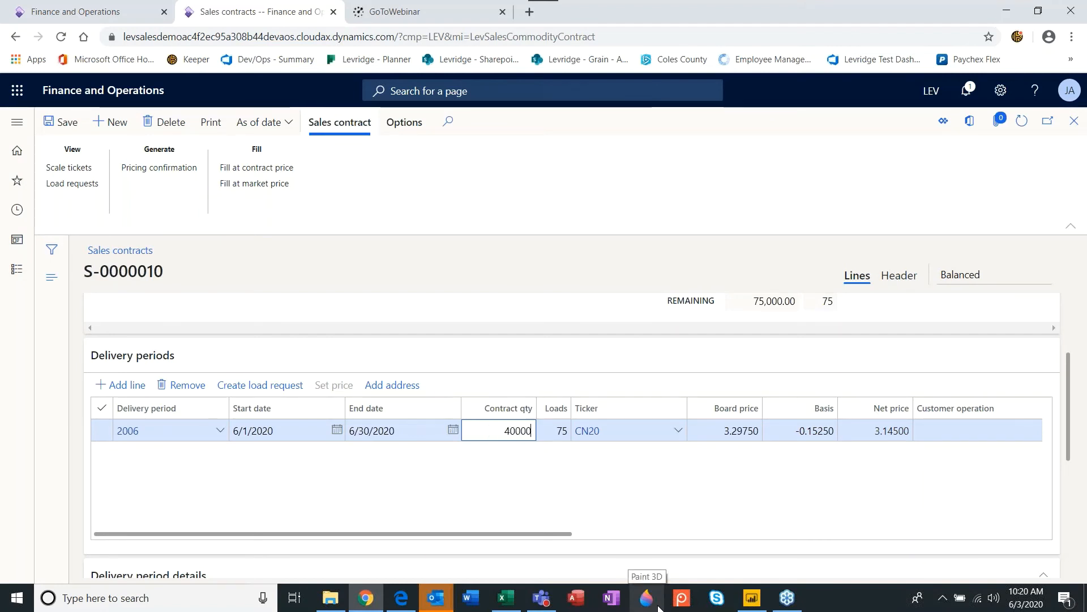
pyautogui.press('BackSpace')
pyautogui.press('BackSpace')
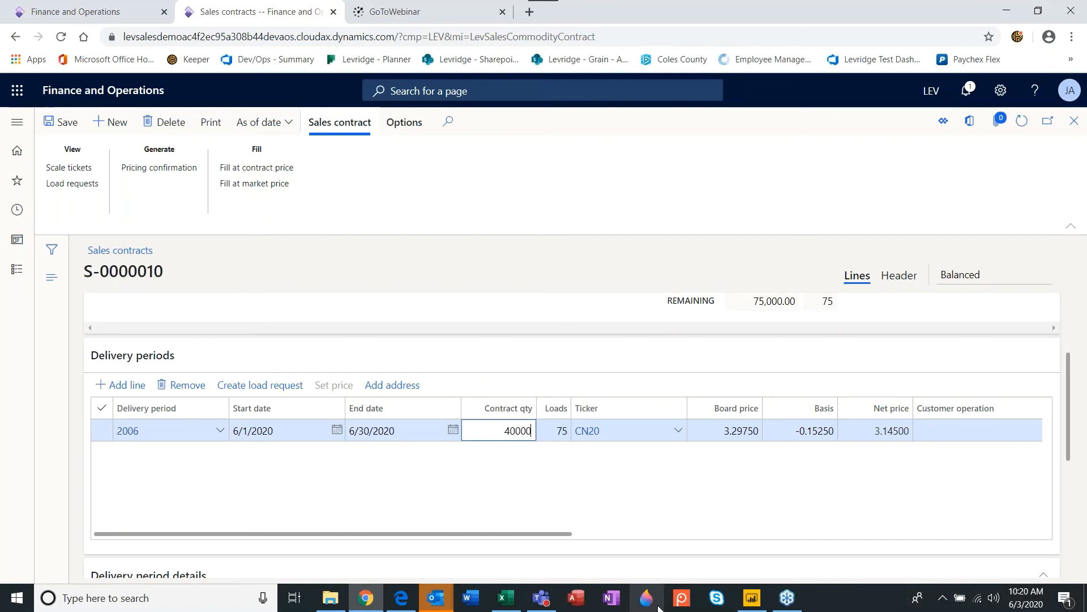
pyautogui.write('.00')
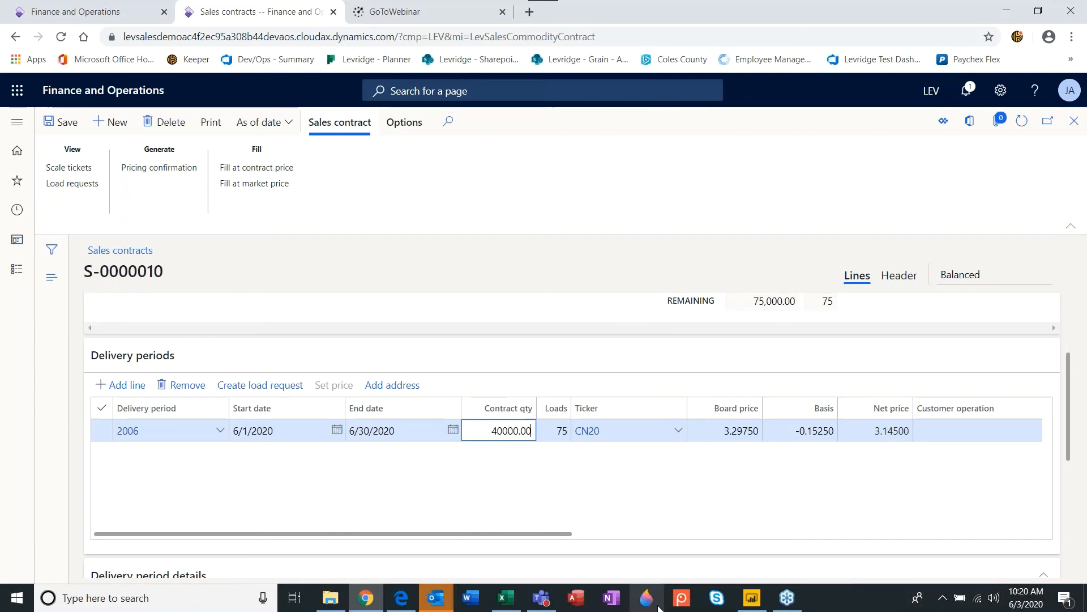
pyautogui.press('Tab')
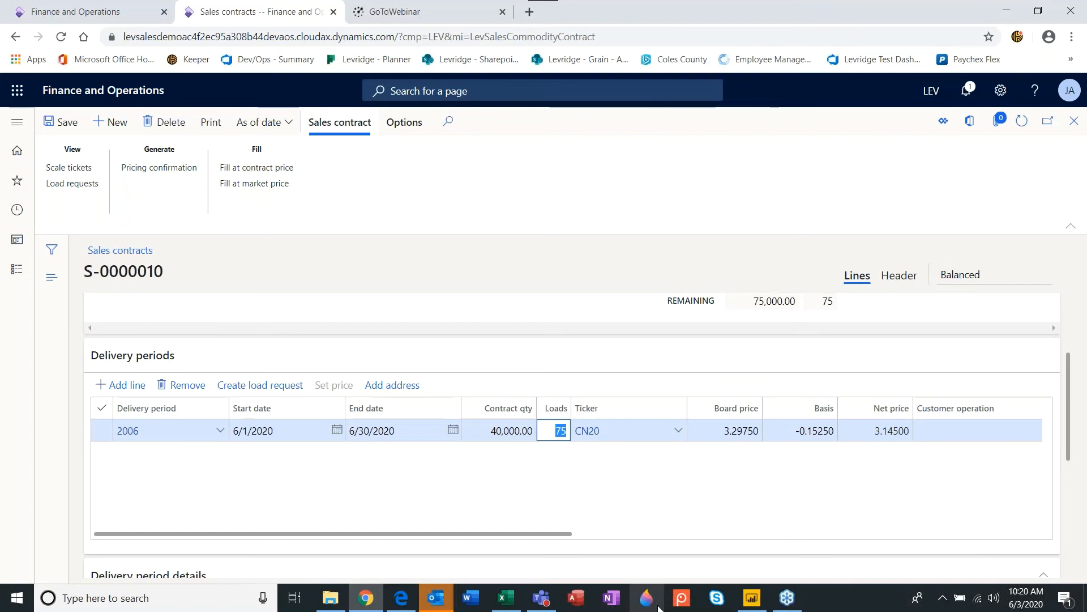
pyautogui.write('40')
pyautogui.press('Tab')
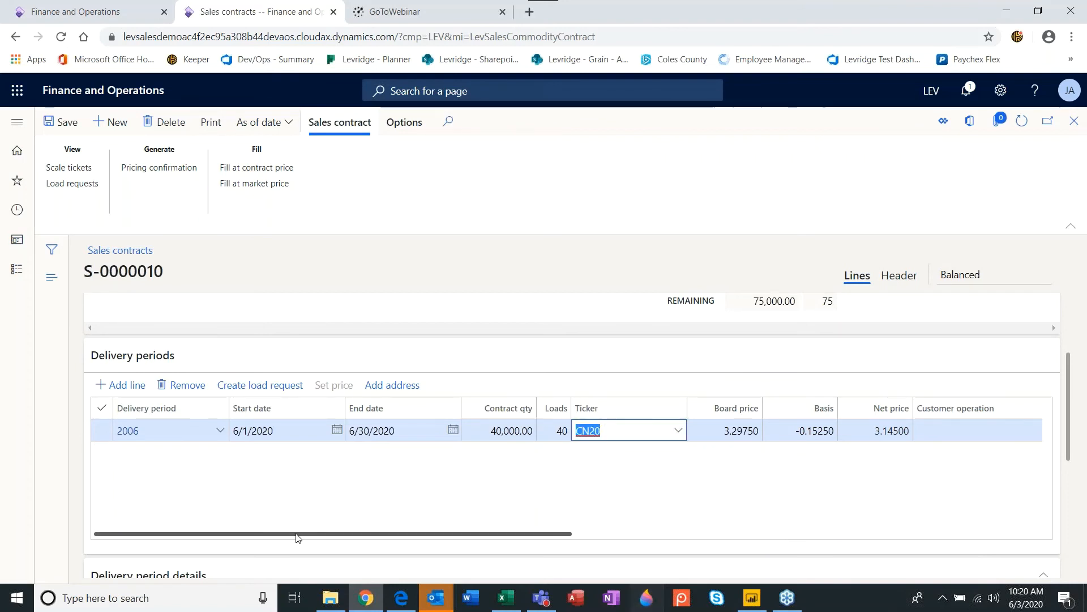
# Step: Add a second delivery period line for 2007, covering July 2020
pyautogui.click(114, 388)
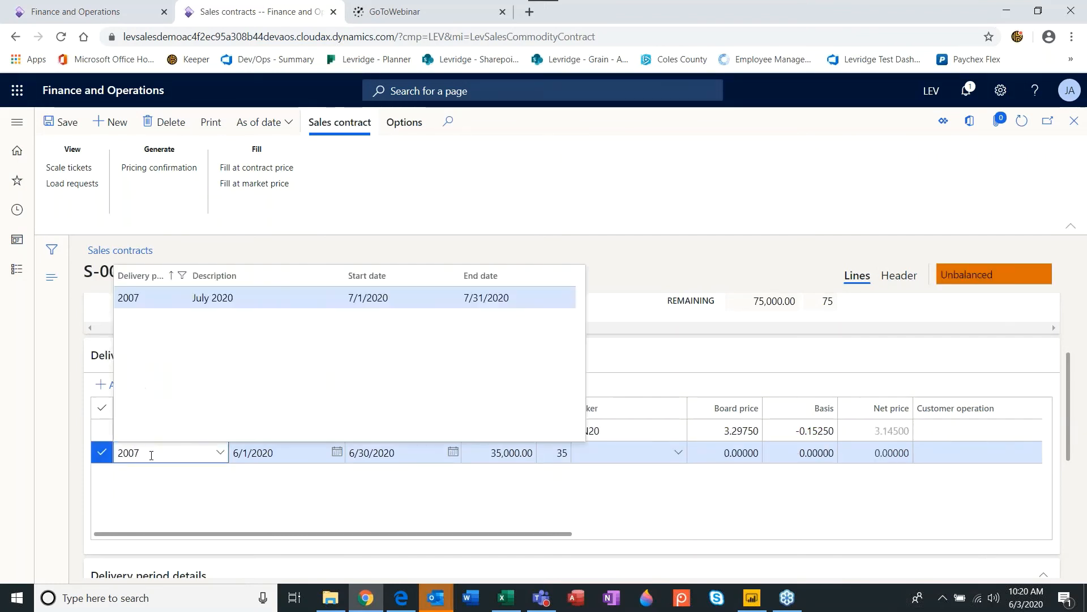
pyautogui.press('Tab')
pyautogui.press('Tab')
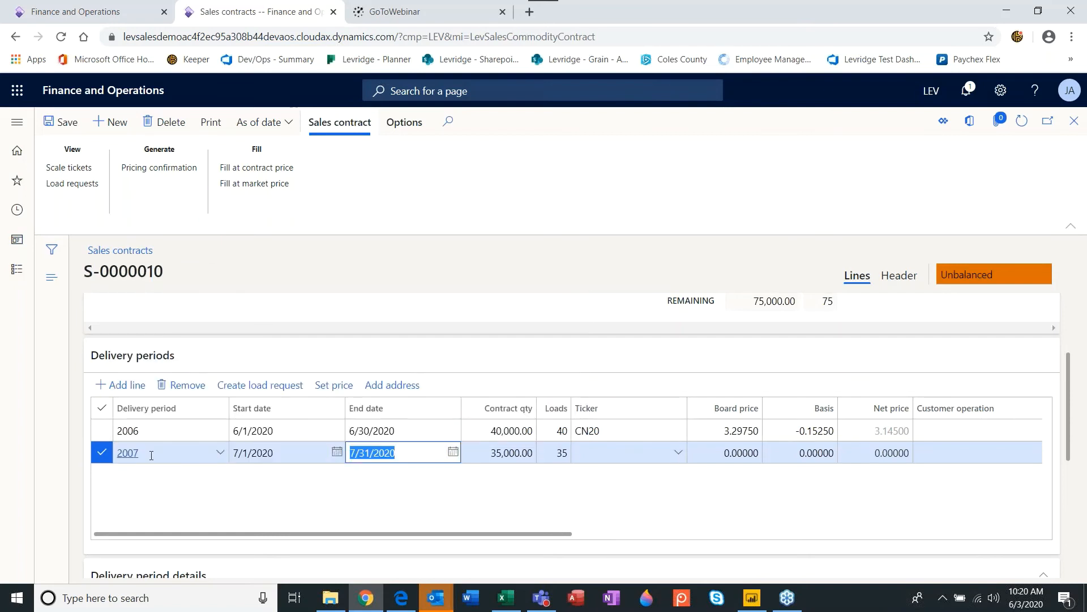
pyautogui.press('Tab')
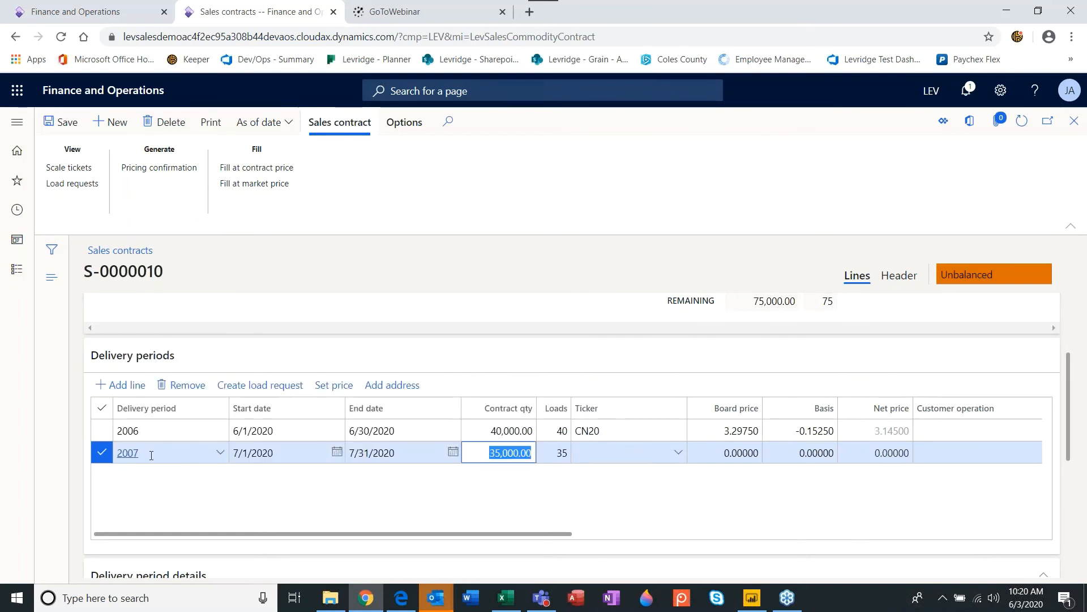
pyautogui.press('Tab')
pyautogui.press('Tab')
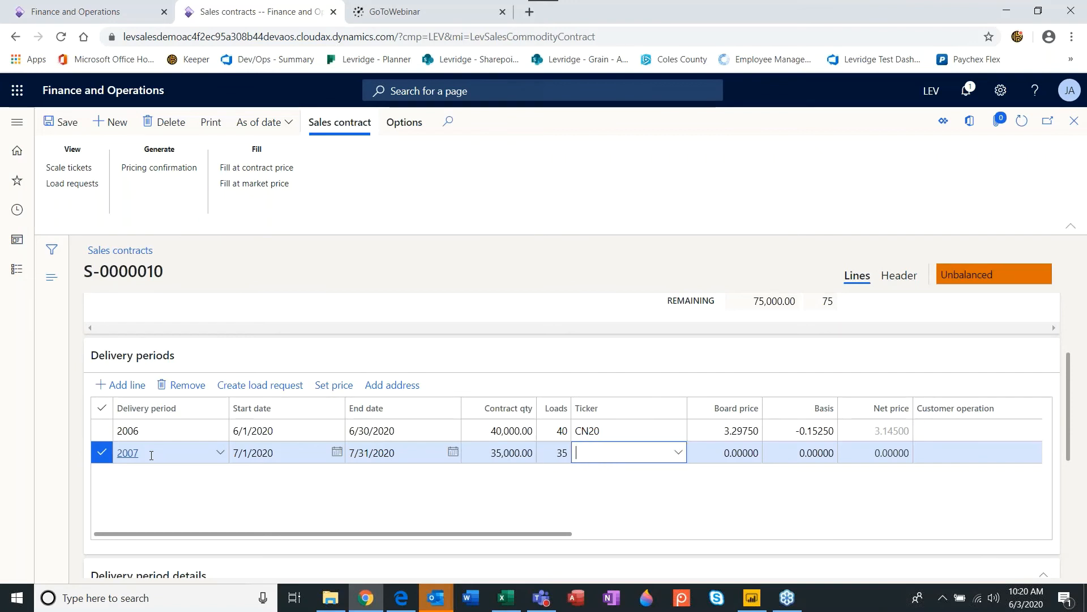
# Step: Price the 2007 delivery period with ticker CU20, a board price of 3.3525 and a basis of -0.125
pyautogui.write('cu20')
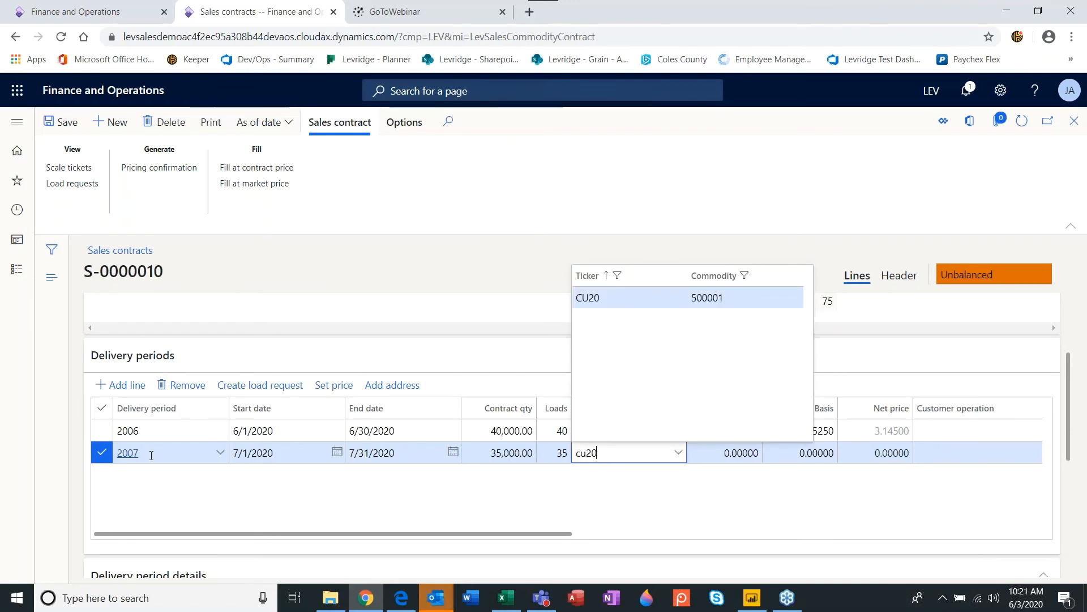
pyautogui.press('Tab')
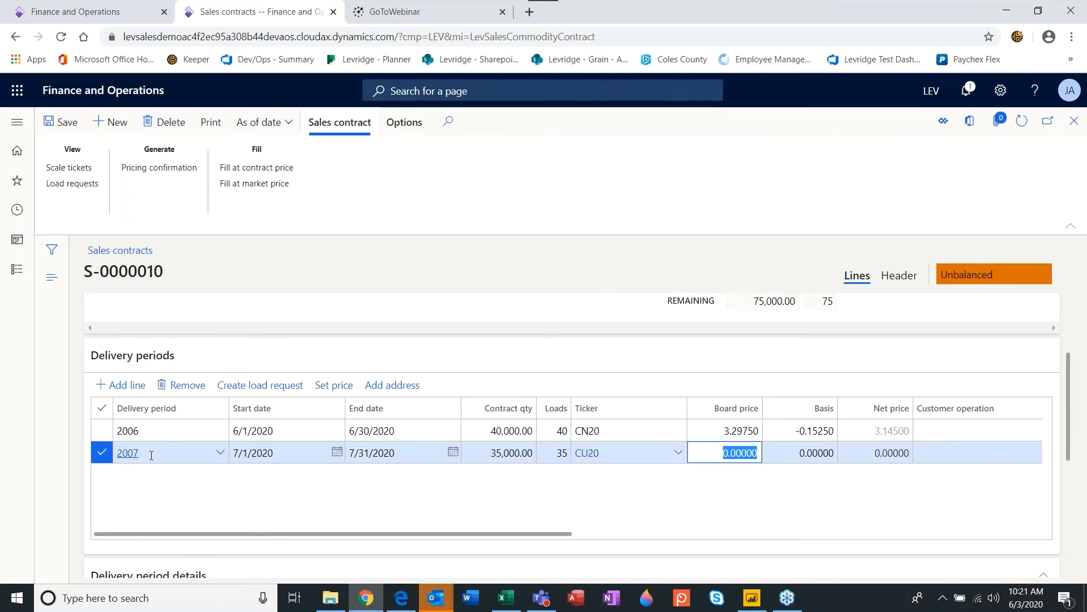
pyautogui.write('3.35')
pyautogui.press('Tab')
pyautogui.write('-')
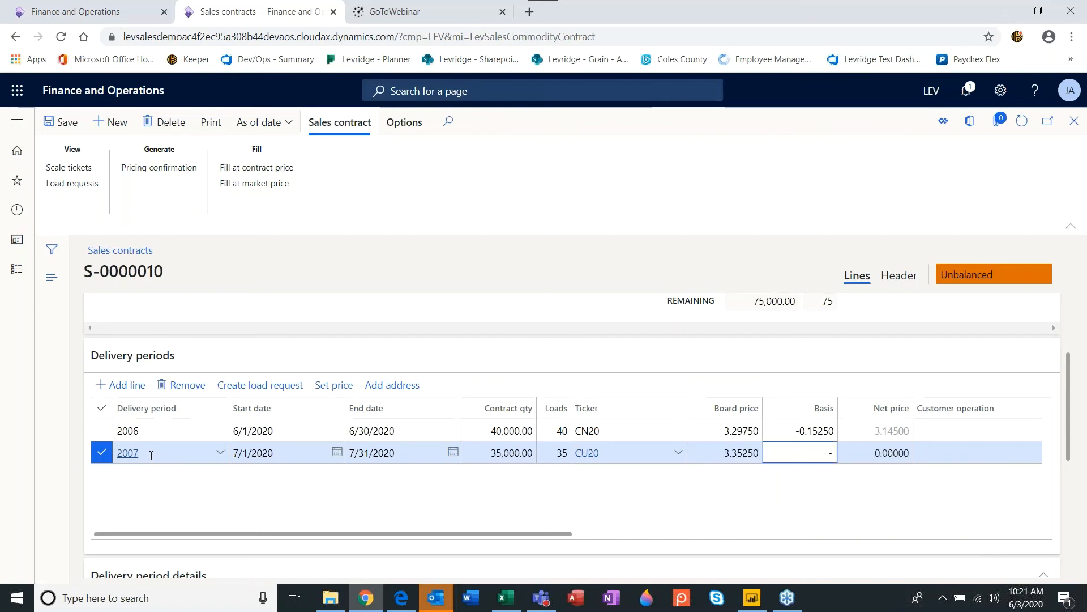
pyautogui.write('.125')
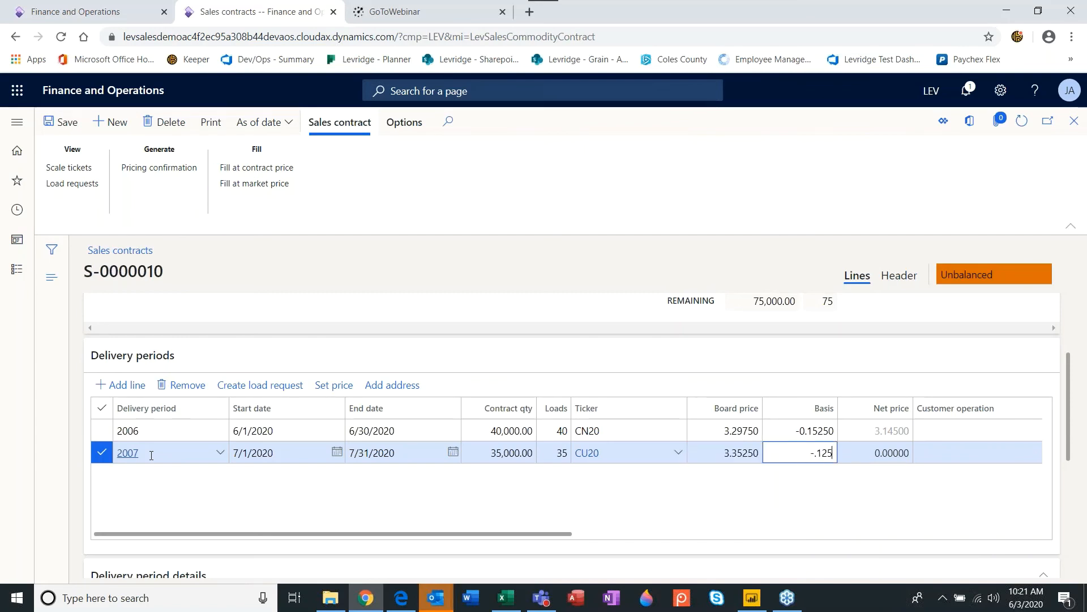
pyautogui.press('Tab')
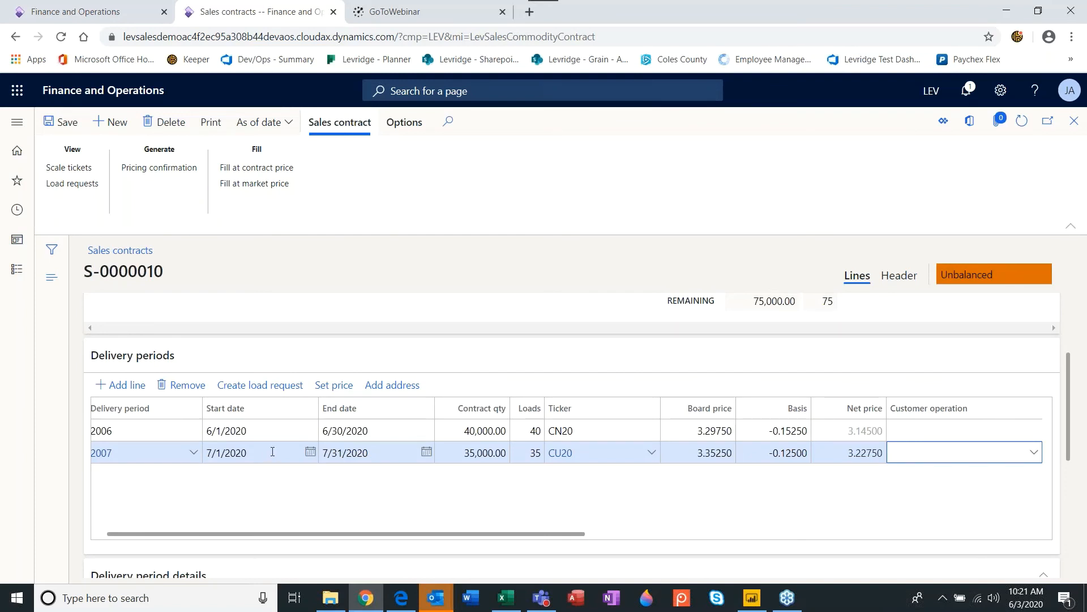
# Step: Add an alternate delivery pricing line for the 2007 period with Appleton MN as its deliver-to address
pyautogui.hscroll(3, 264, 492)
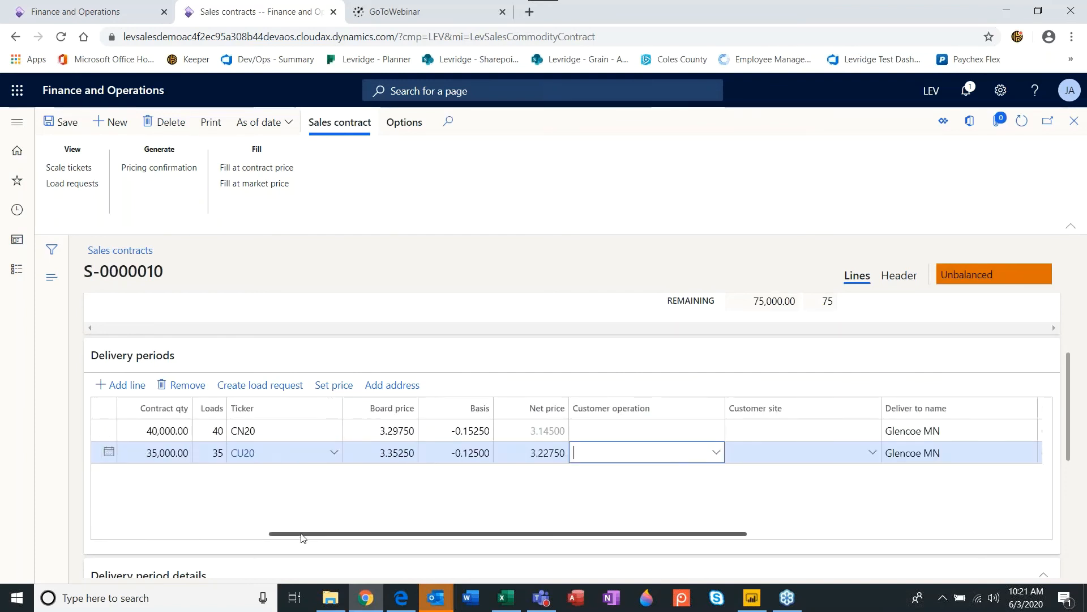
pyautogui.moveTo(302, 535); pyautogui.dragTo(146, 539)
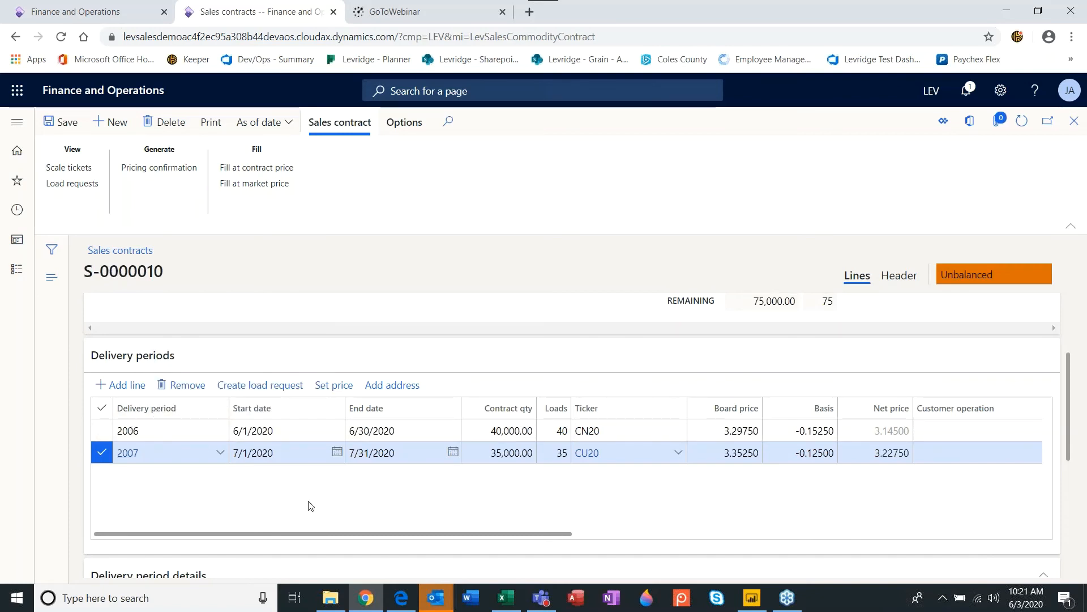
pyautogui.hscroll(2, 308, 505)
pyautogui.hscroll(-2, 308, 505)
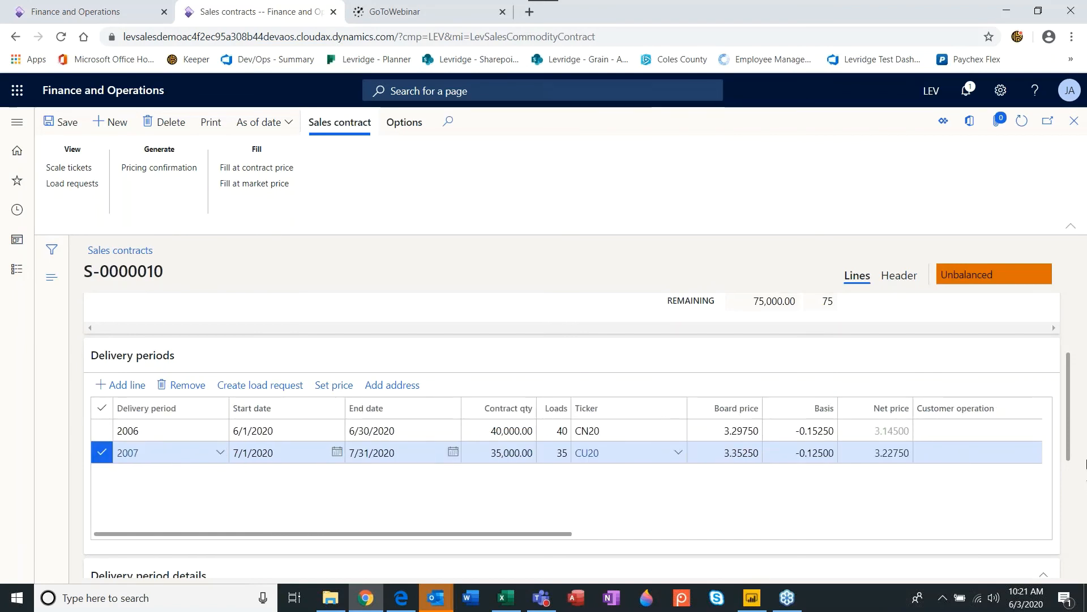
pyautogui.moveTo(1069, 453); pyautogui.dragTo(1074, 551)
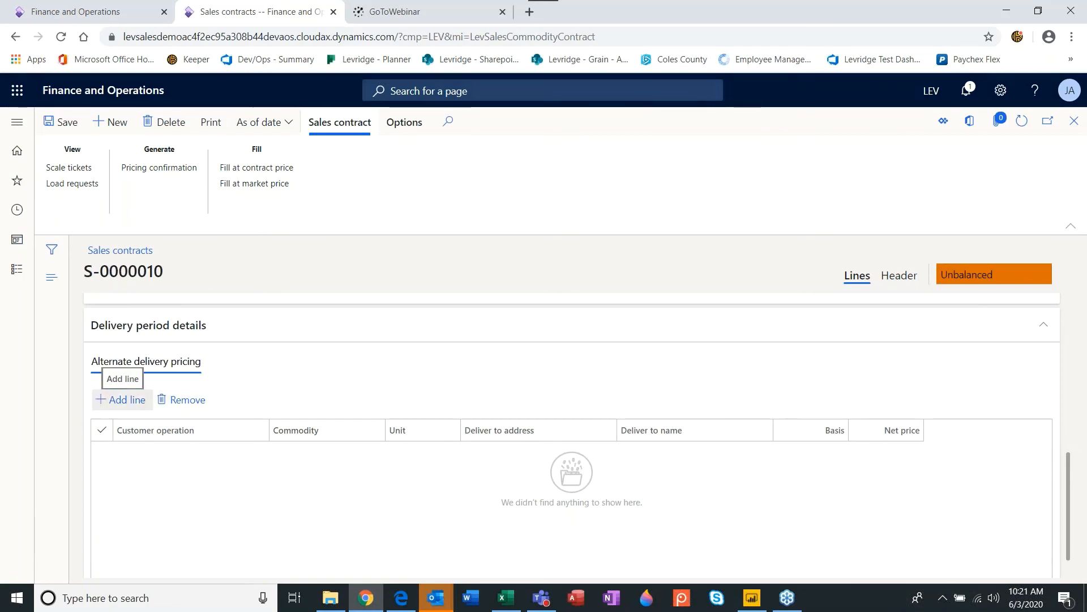
pyautogui.click(121, 400)
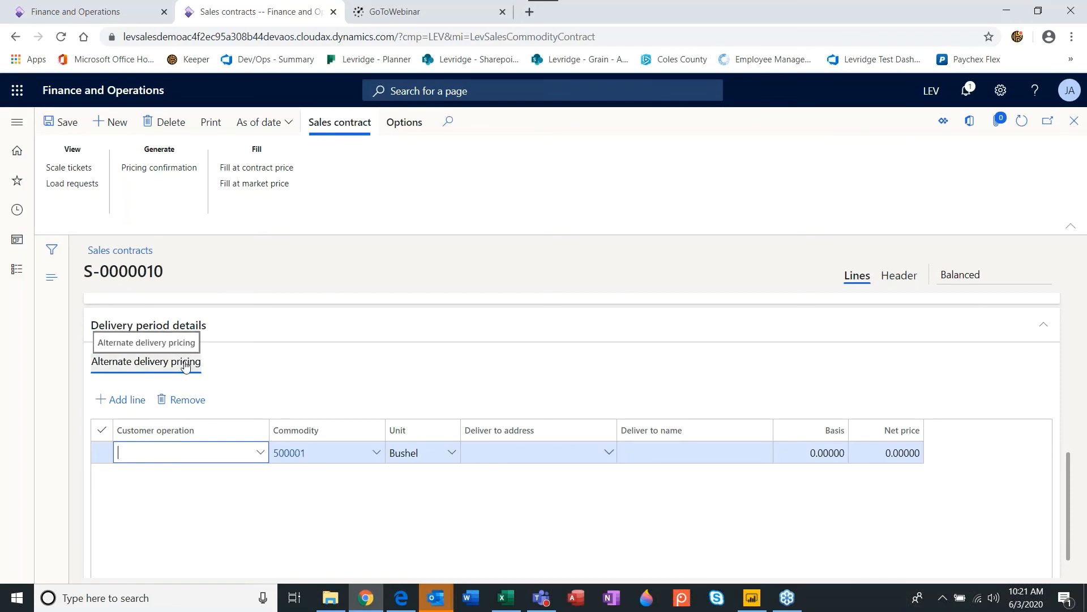
pyautogui.click(607, 453)
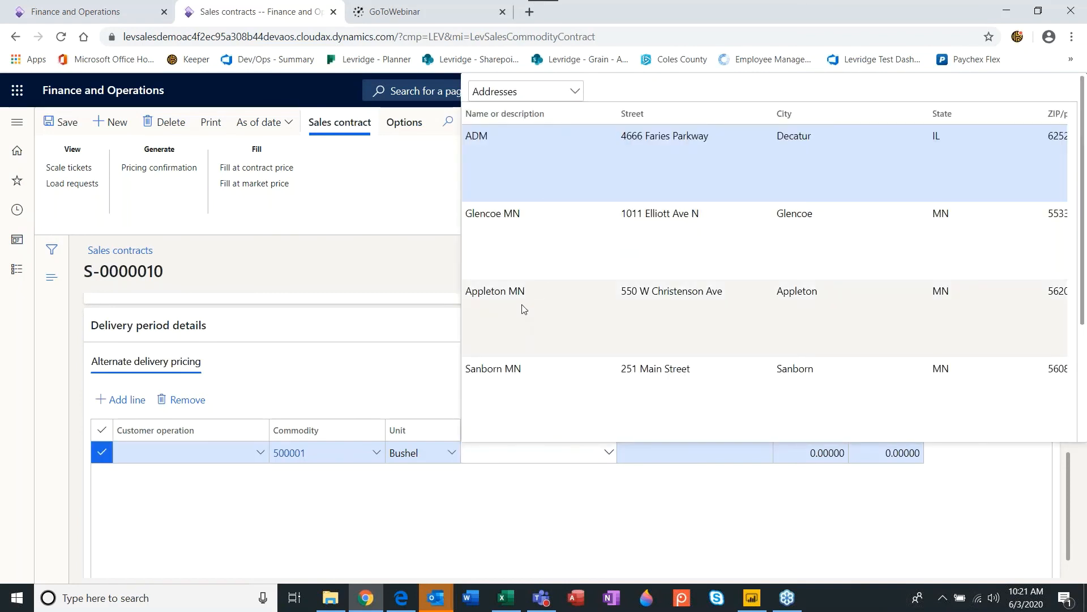
pyautogui.click(506, 291)
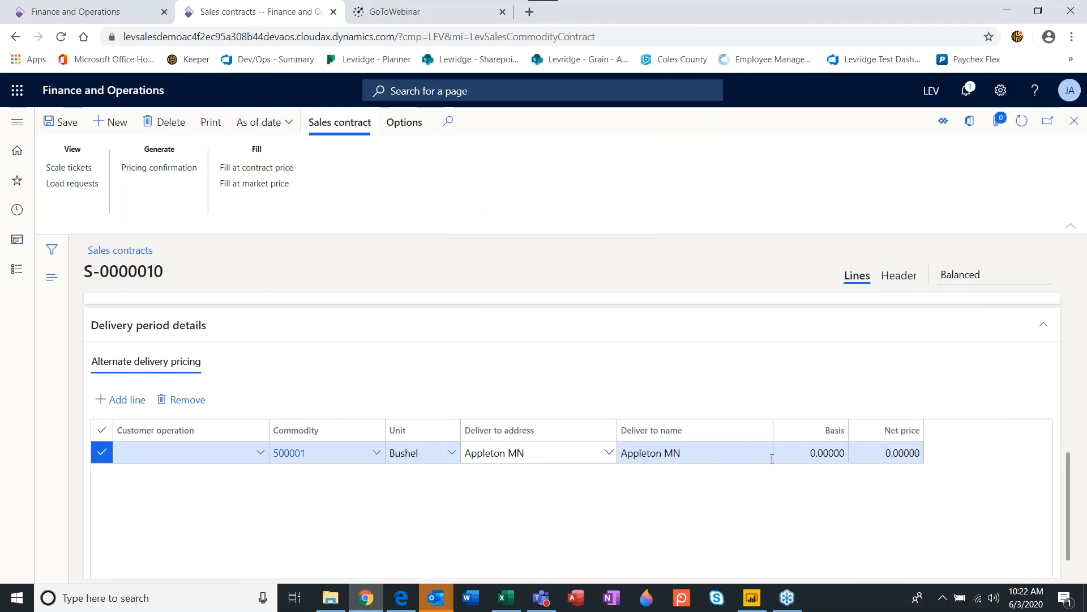
# Step: Set the basis of the Appleton MN alternate delivery line to -0.175
pyautogui.press('Tab')
pyautogui.press('Tab')
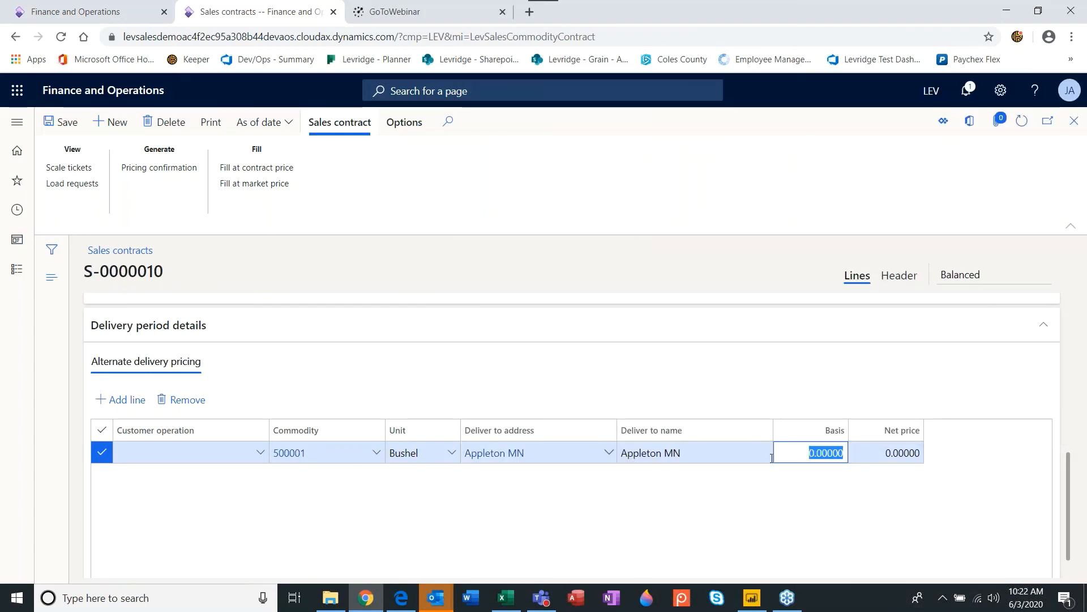
pyautogui.write('-')
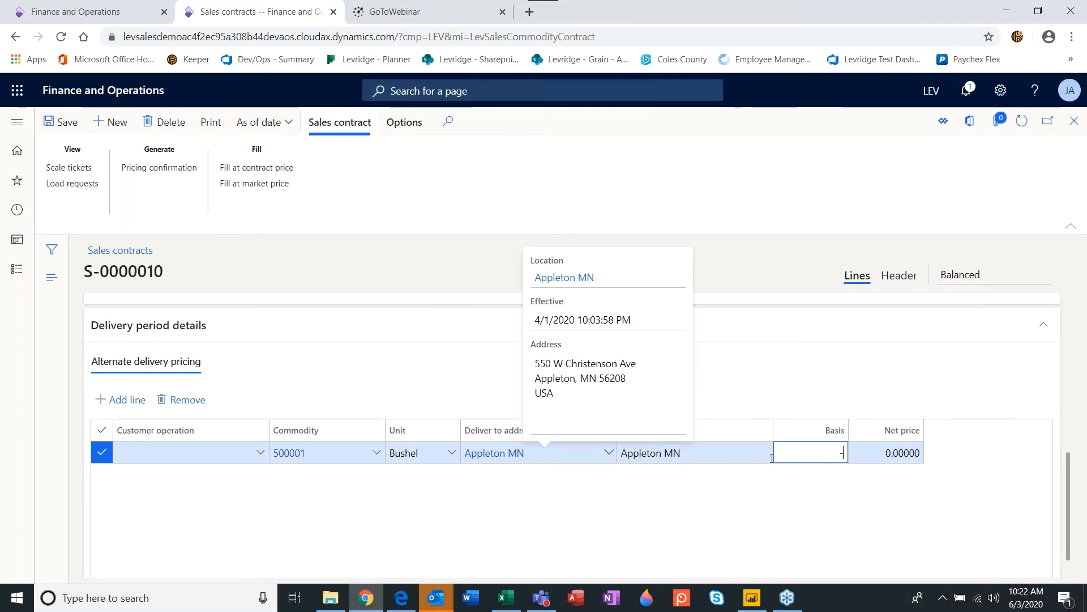
pyautogui.write('.175')
pyautogui.press('Tab')
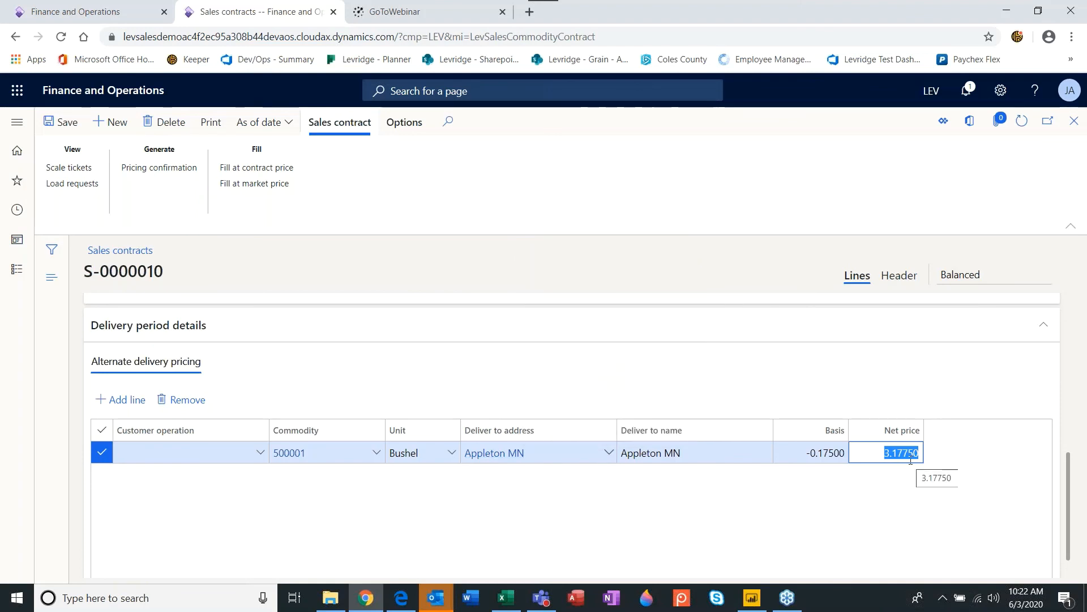
# Step: Review the prices of both delivery periods and the contract's overall quantities and loads
pyautogui.scroll(5, 861, 383)
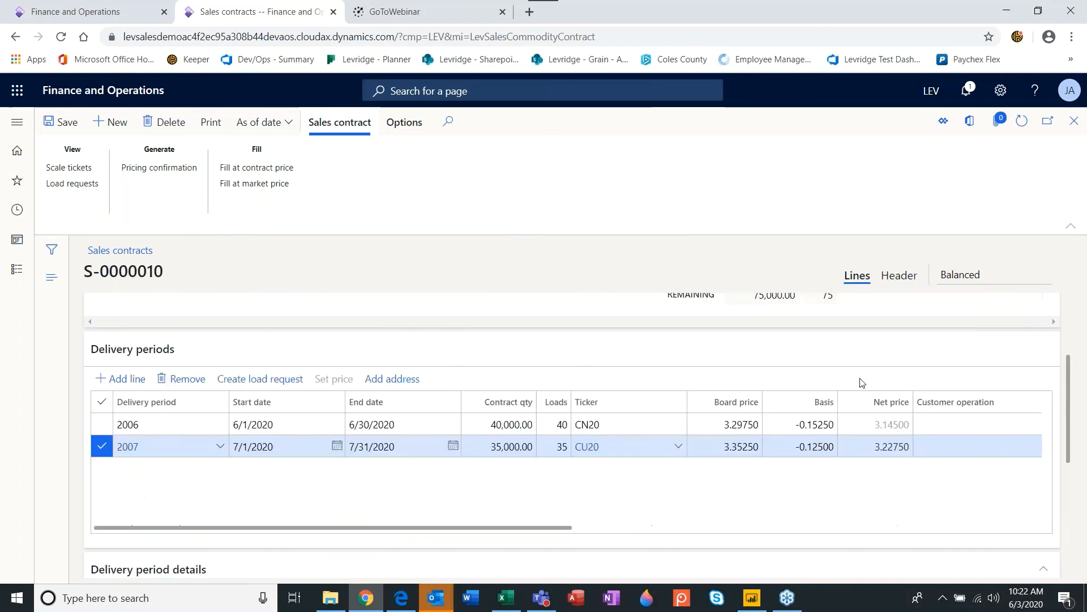
pyautogui.scroll(-3, 861, 383)
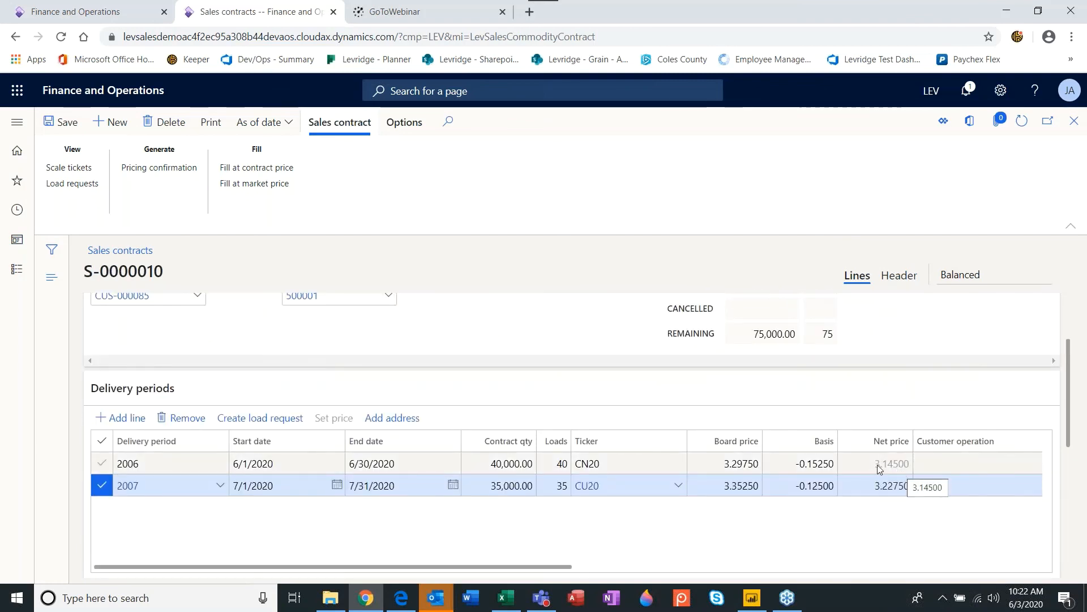
pyautogui.scroll(4, 870, 350)
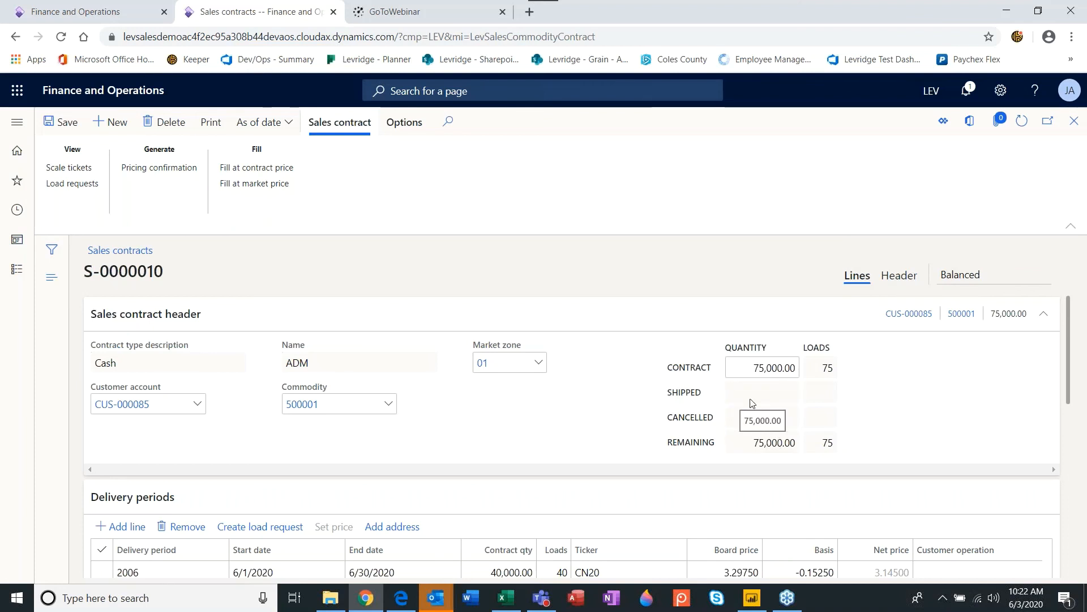
pyautogui.scroll(-1, 924, 445)
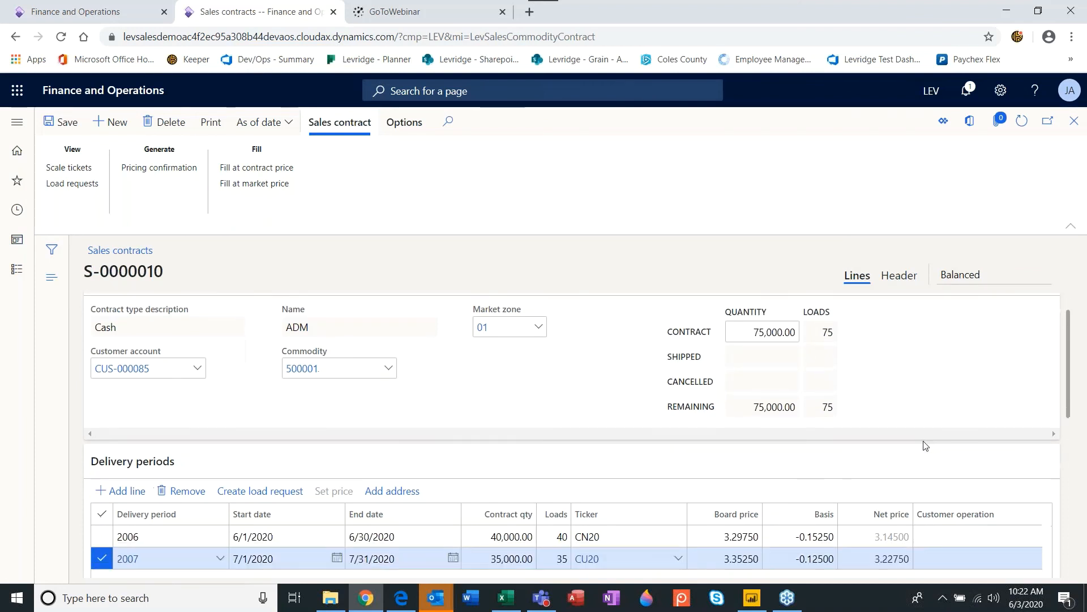
pyautogui.scroll(-1, 924, 446)
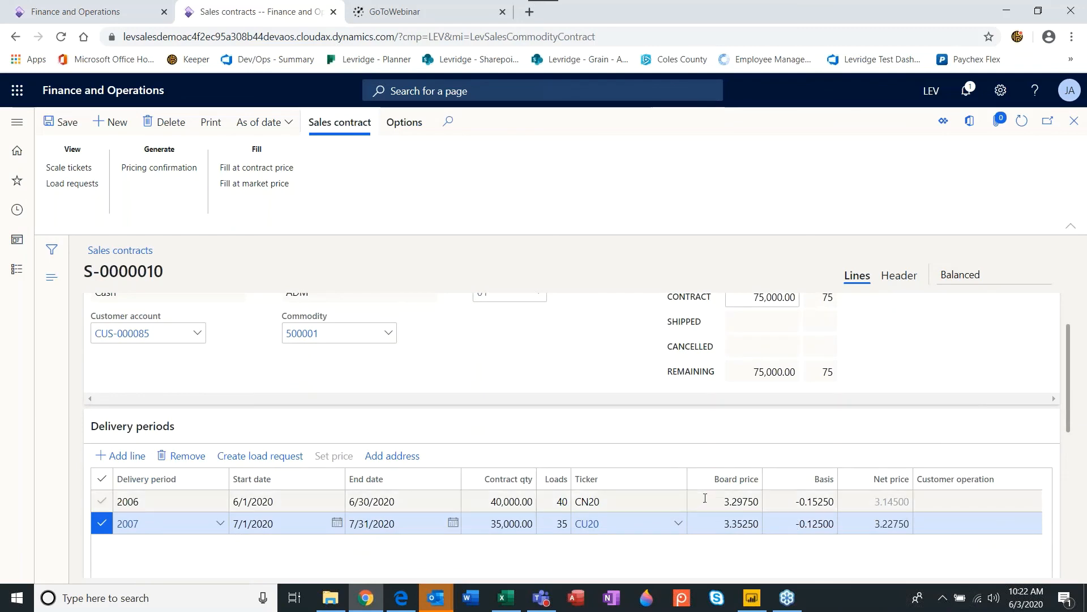
pyautogui.scroll(1, 925, 340)
pyautogui.scroll(2, 924, 340)
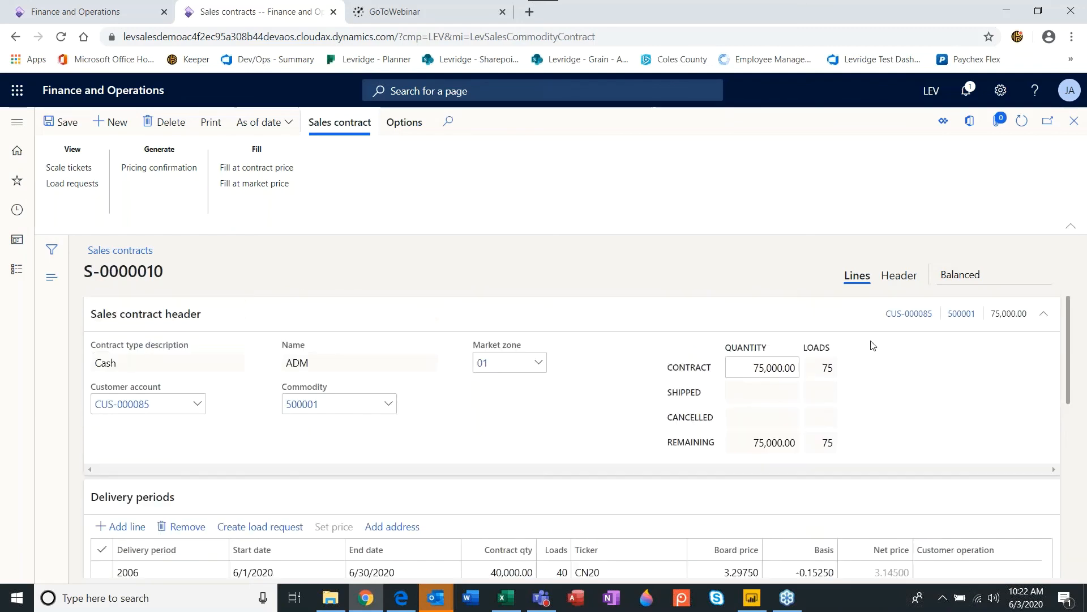